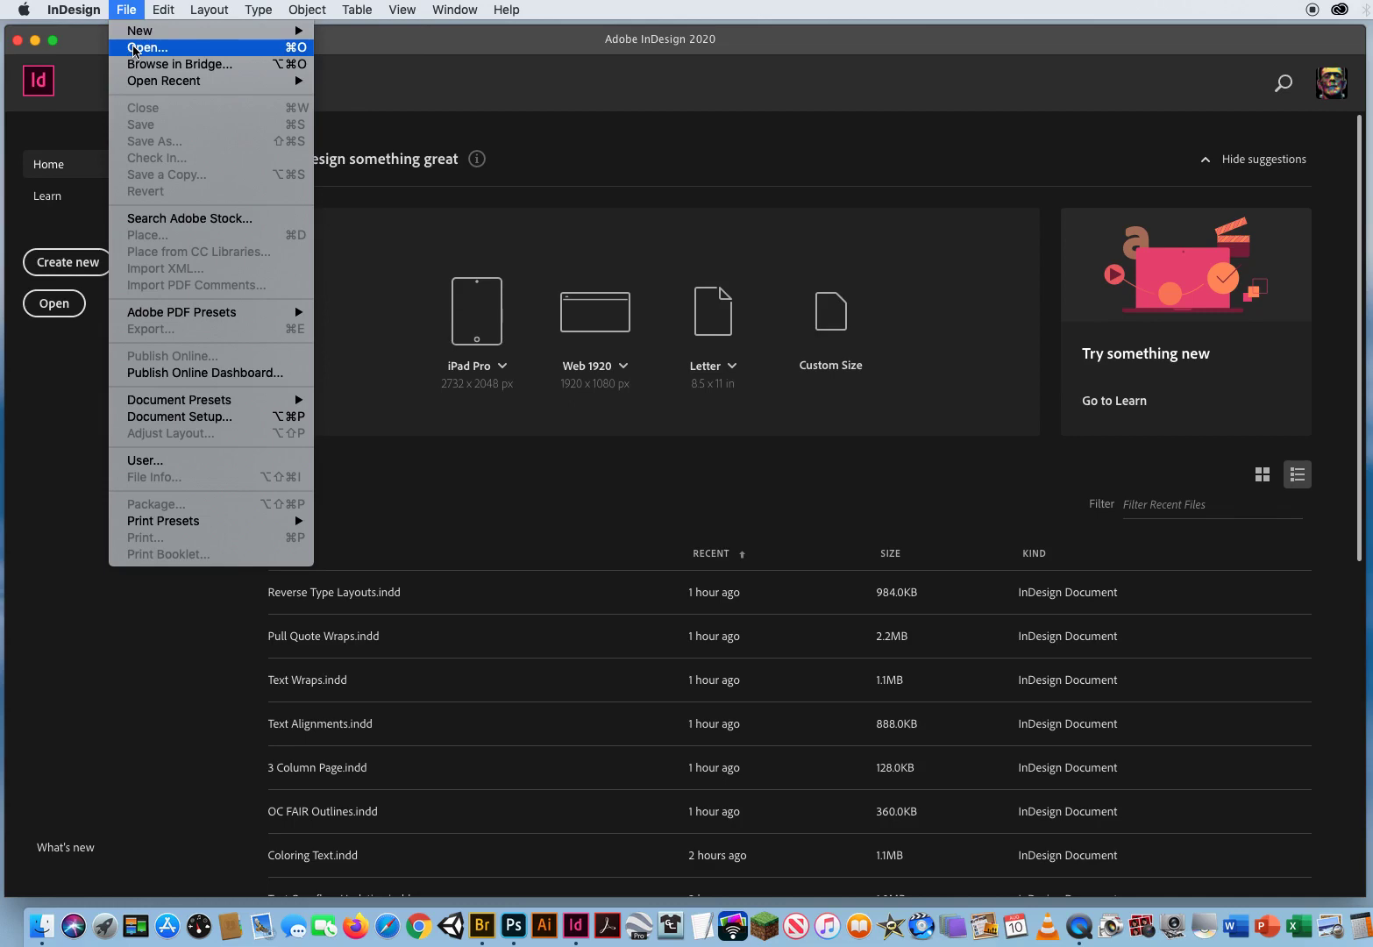
- Open the Drop Cap Formatting.indd document from the 12 Drop Caps folder in ID CH.5 Text Editing
click(133, 48)
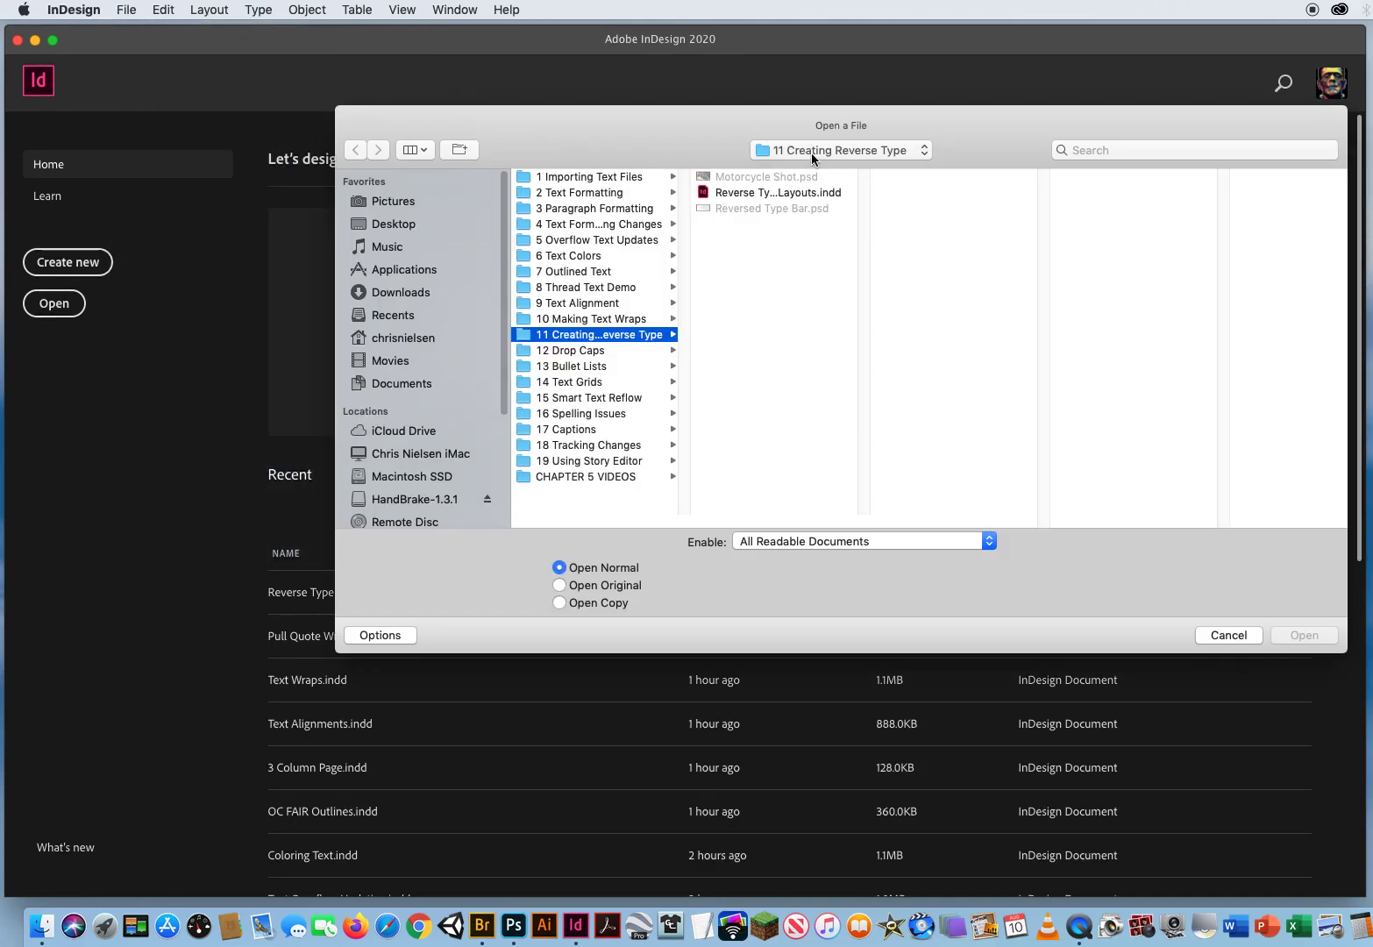
click(812, 152)
click(824, 169)
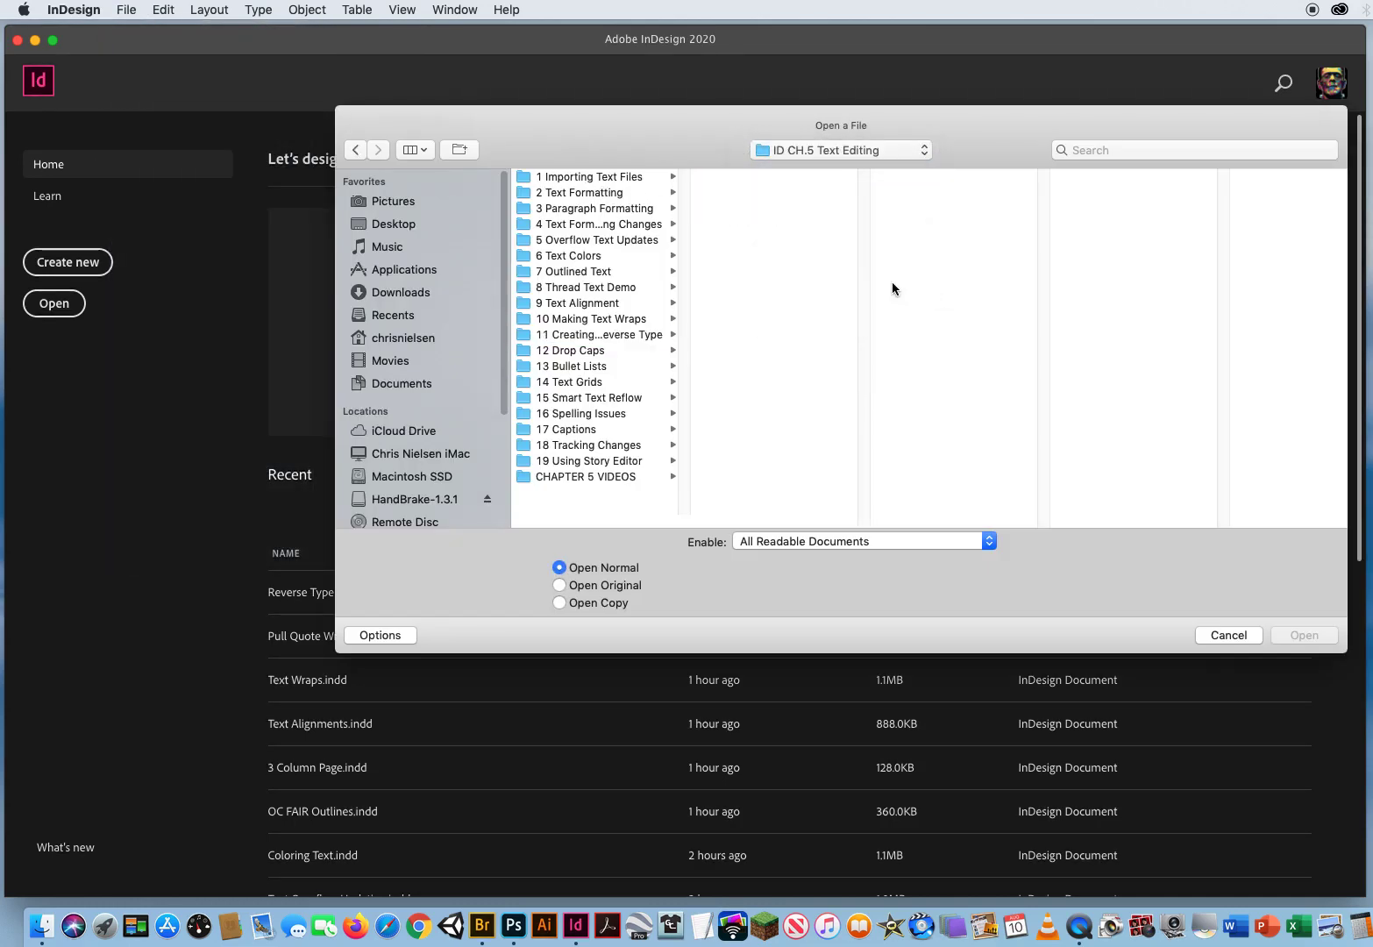
click(566, 351)
click(771, 176)
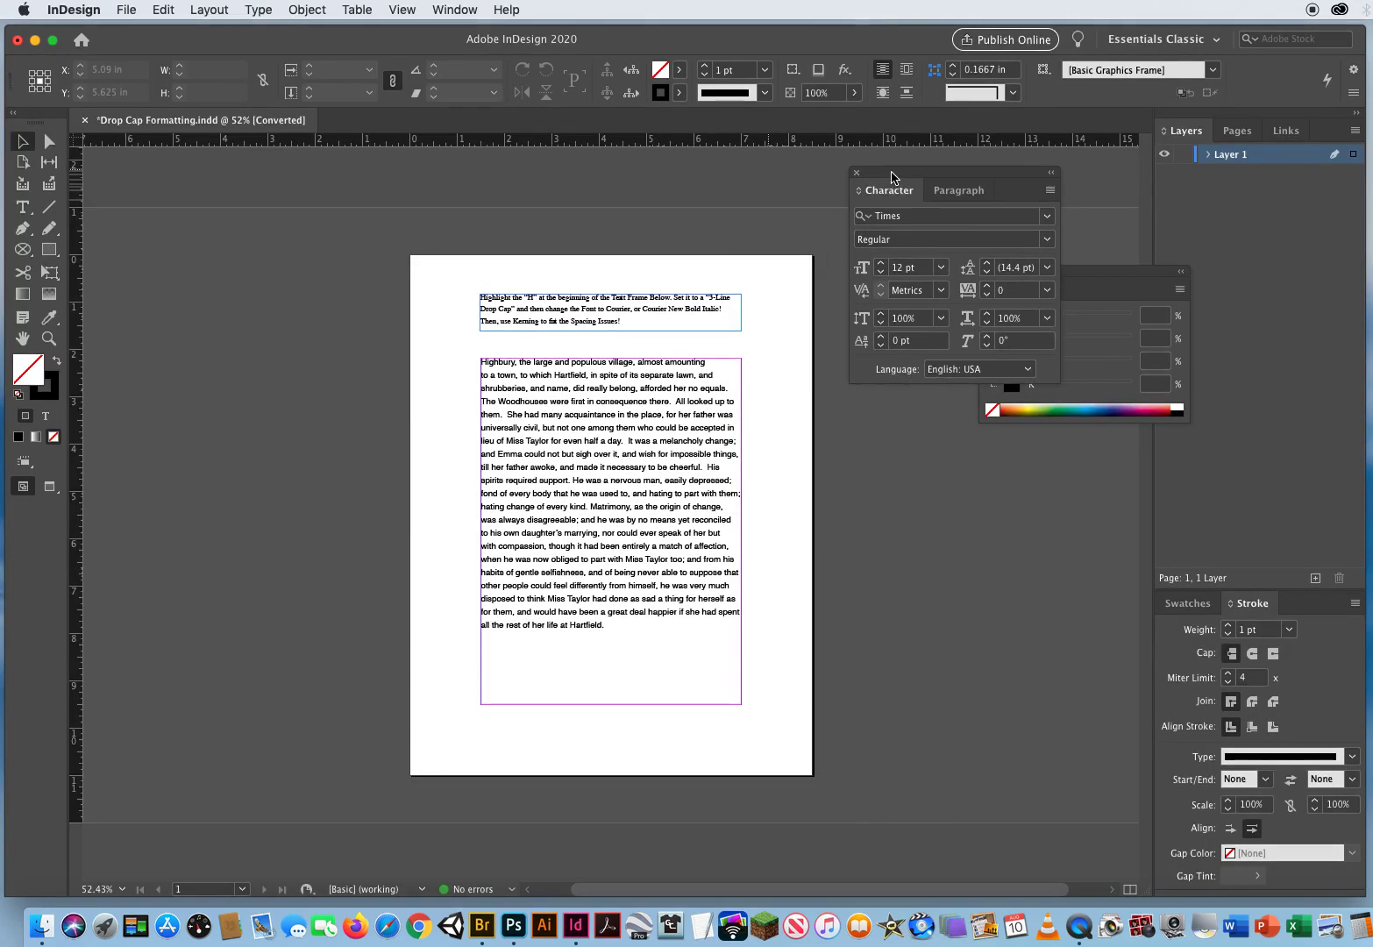
- Place the text cursor at the very start of the paragraph beginning with "Highbury"
click(49, 338)
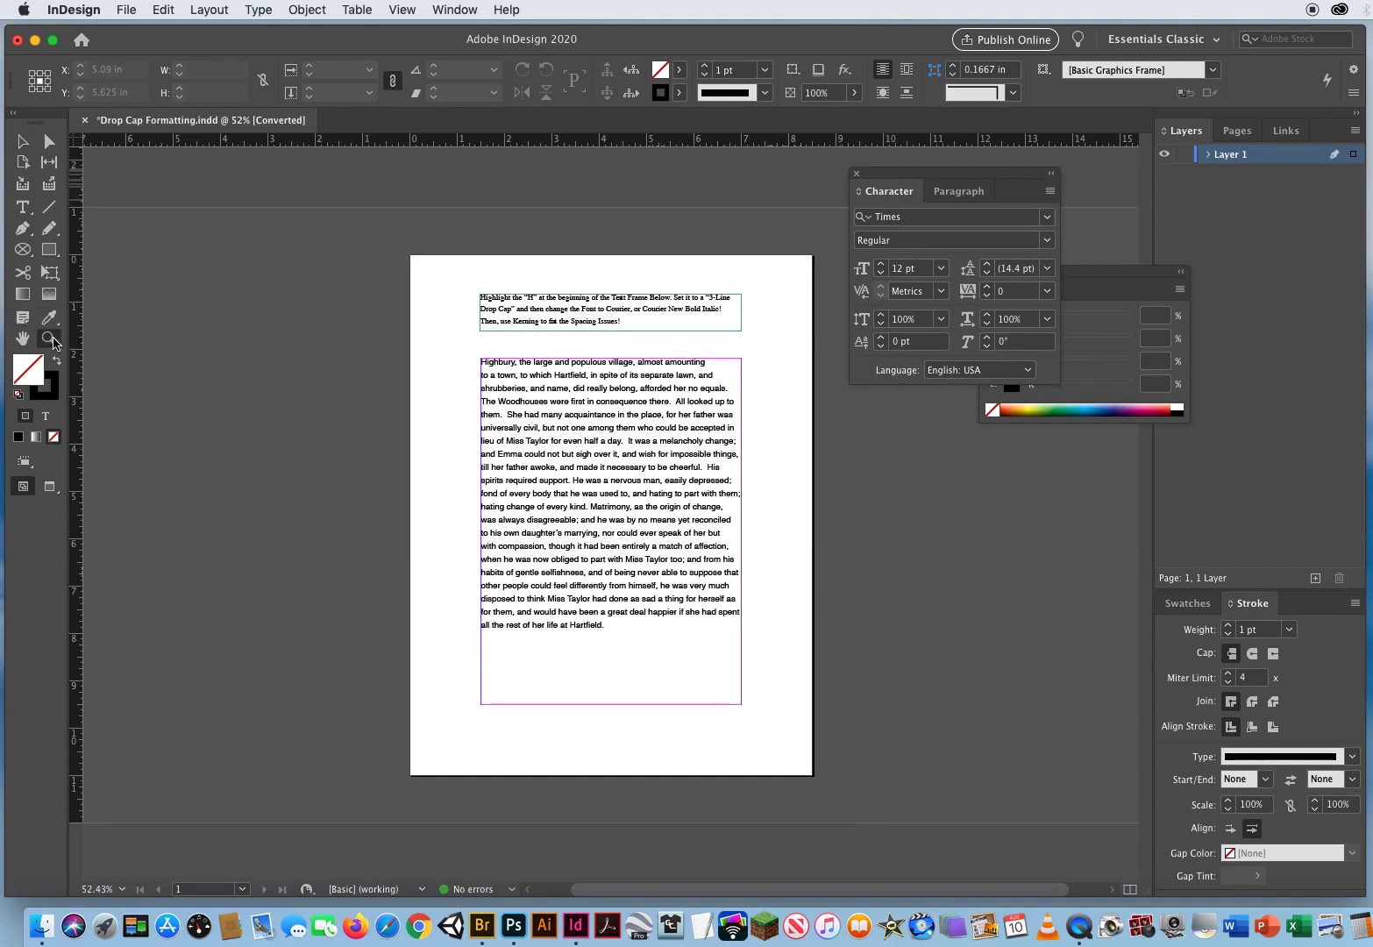
click(564, 459)
click(667, 523)
scroll(642, 473, up, 5)
scroll(642, 473, right, 3)
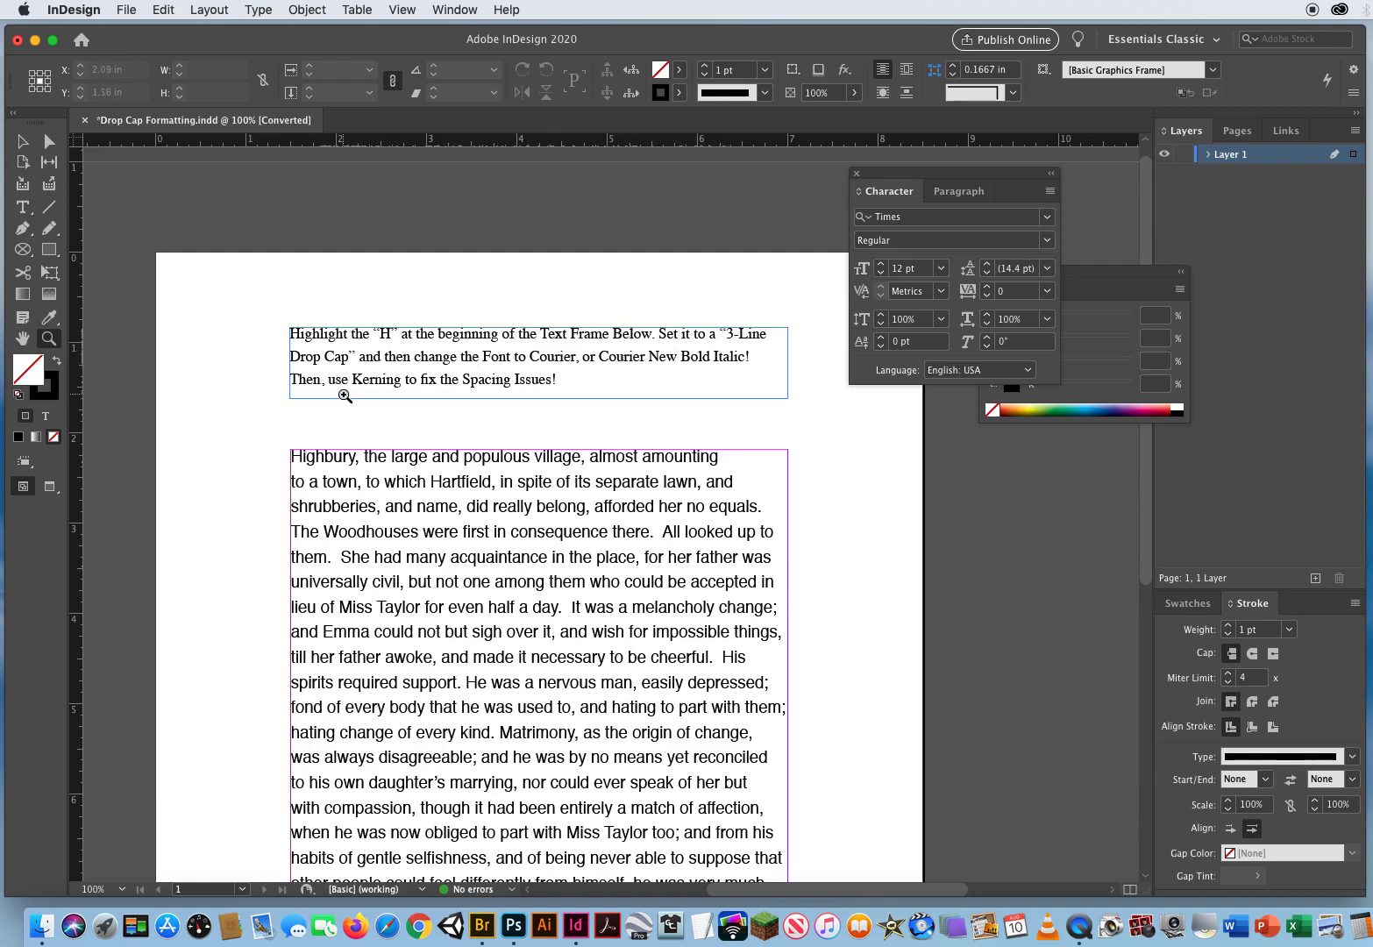
click(19, 209)
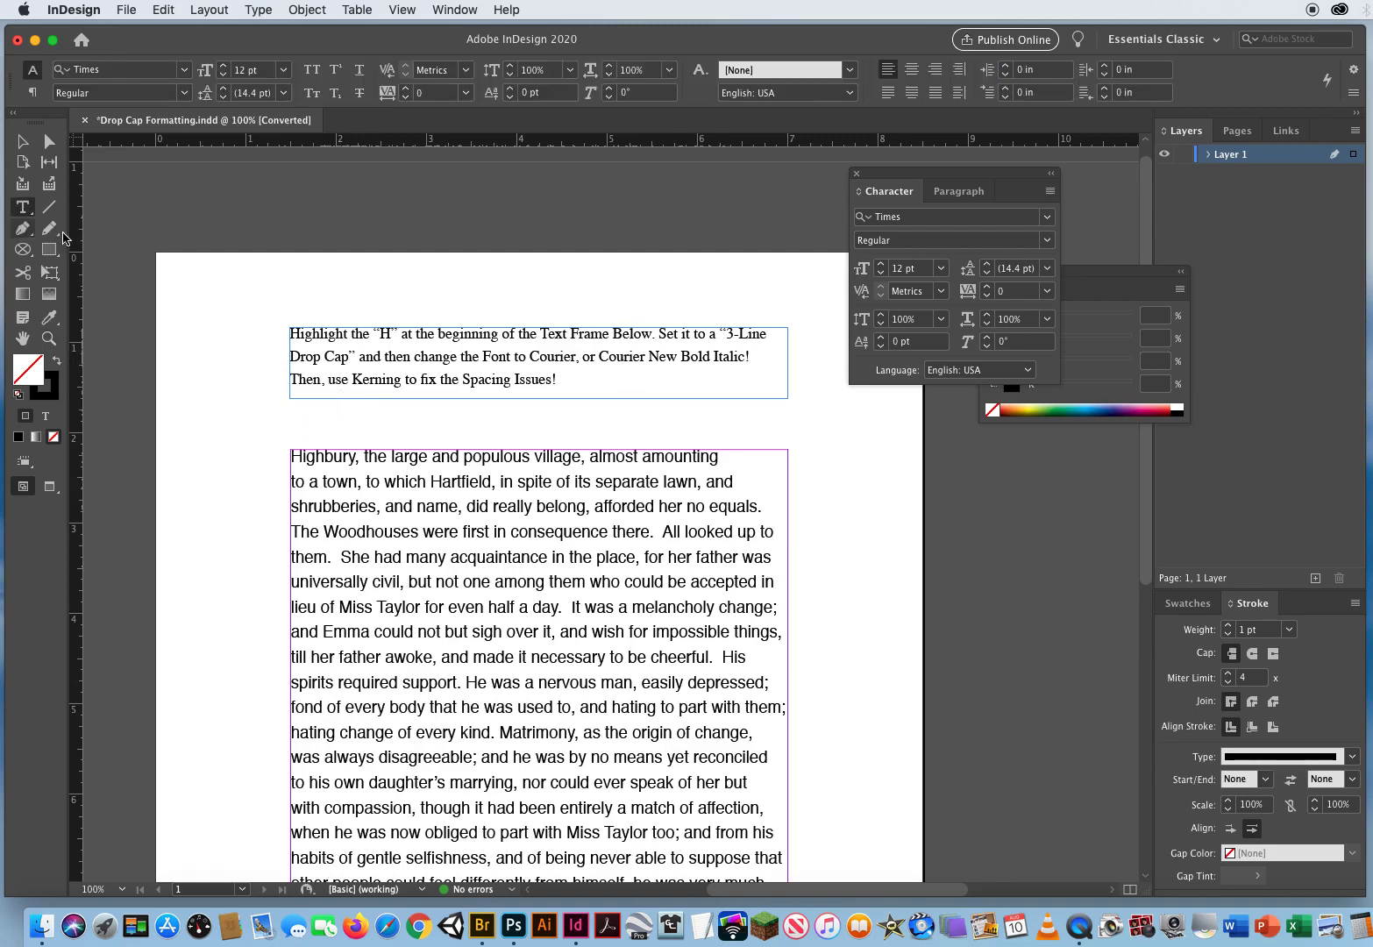
click(292, 456)
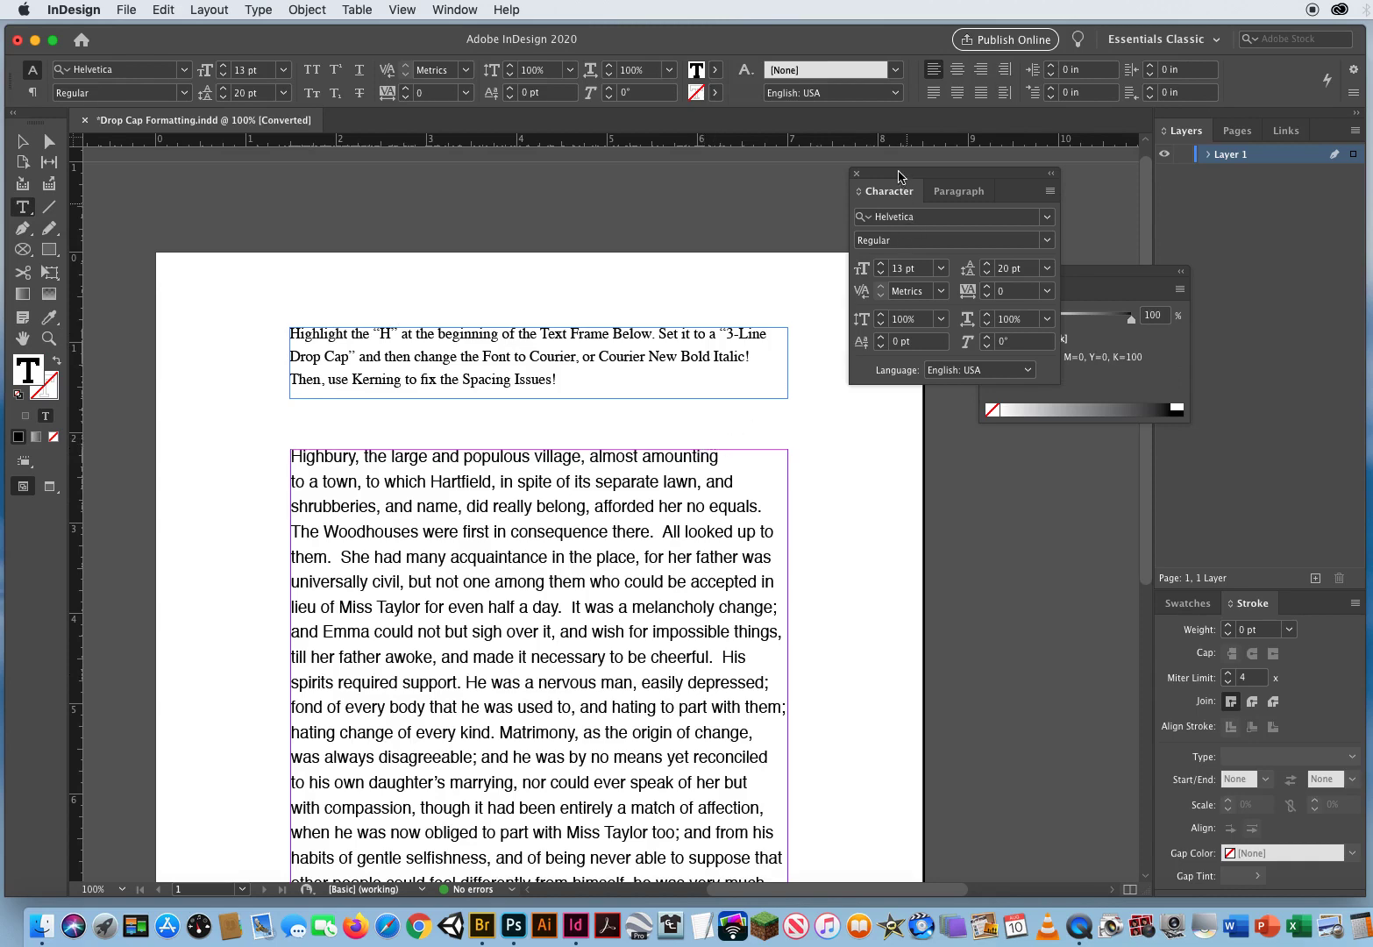
- Give the Highbury paragraph a drop cap that is 3 lines high
drag(898, 176, 886, 274)
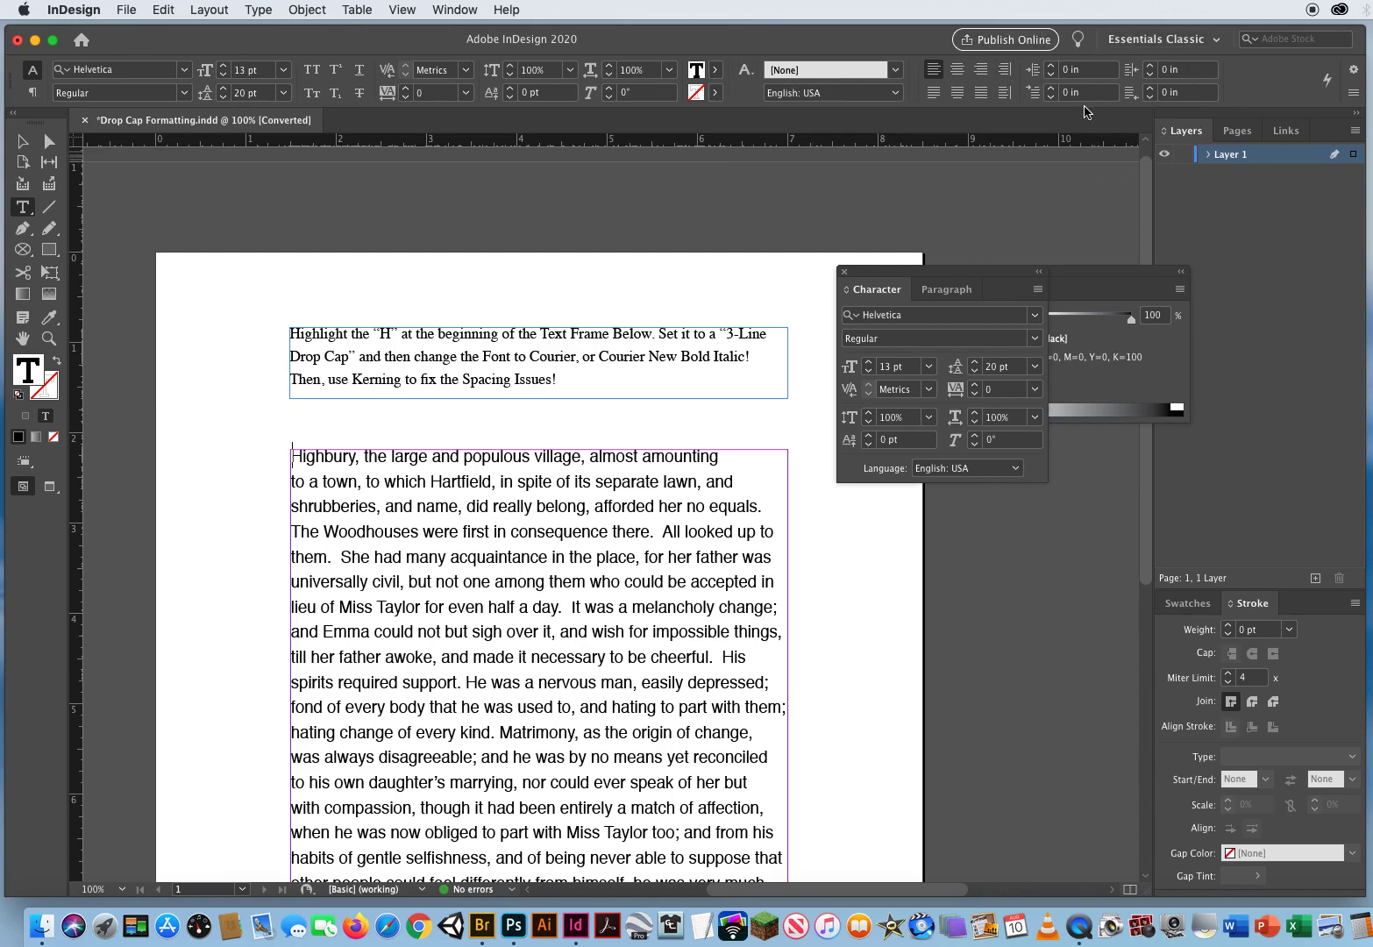
drag(952, 273, 947, 232)
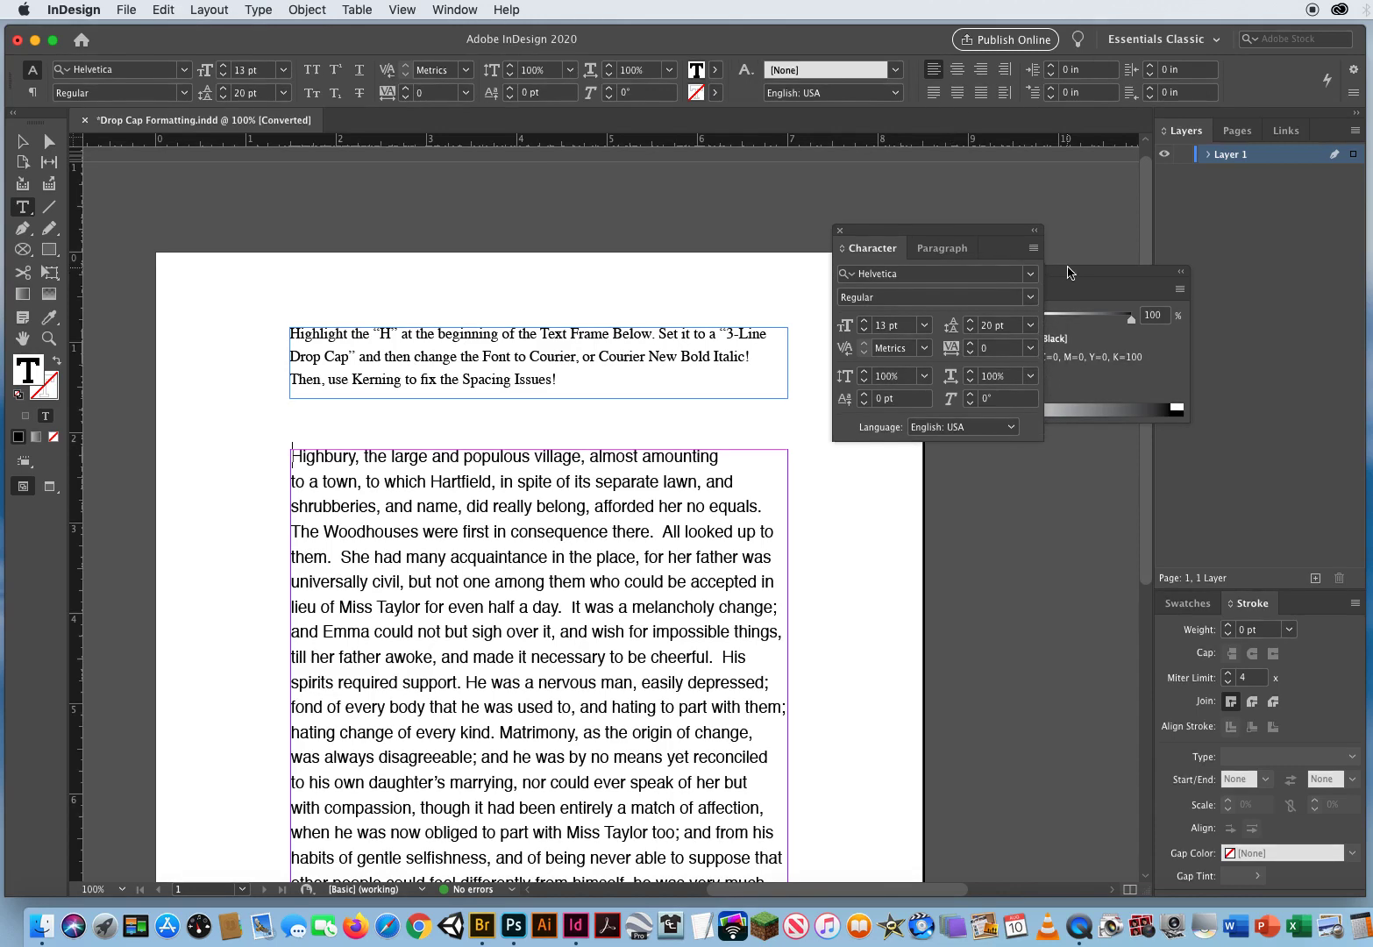
click(1008, 275)
click(940, 249)
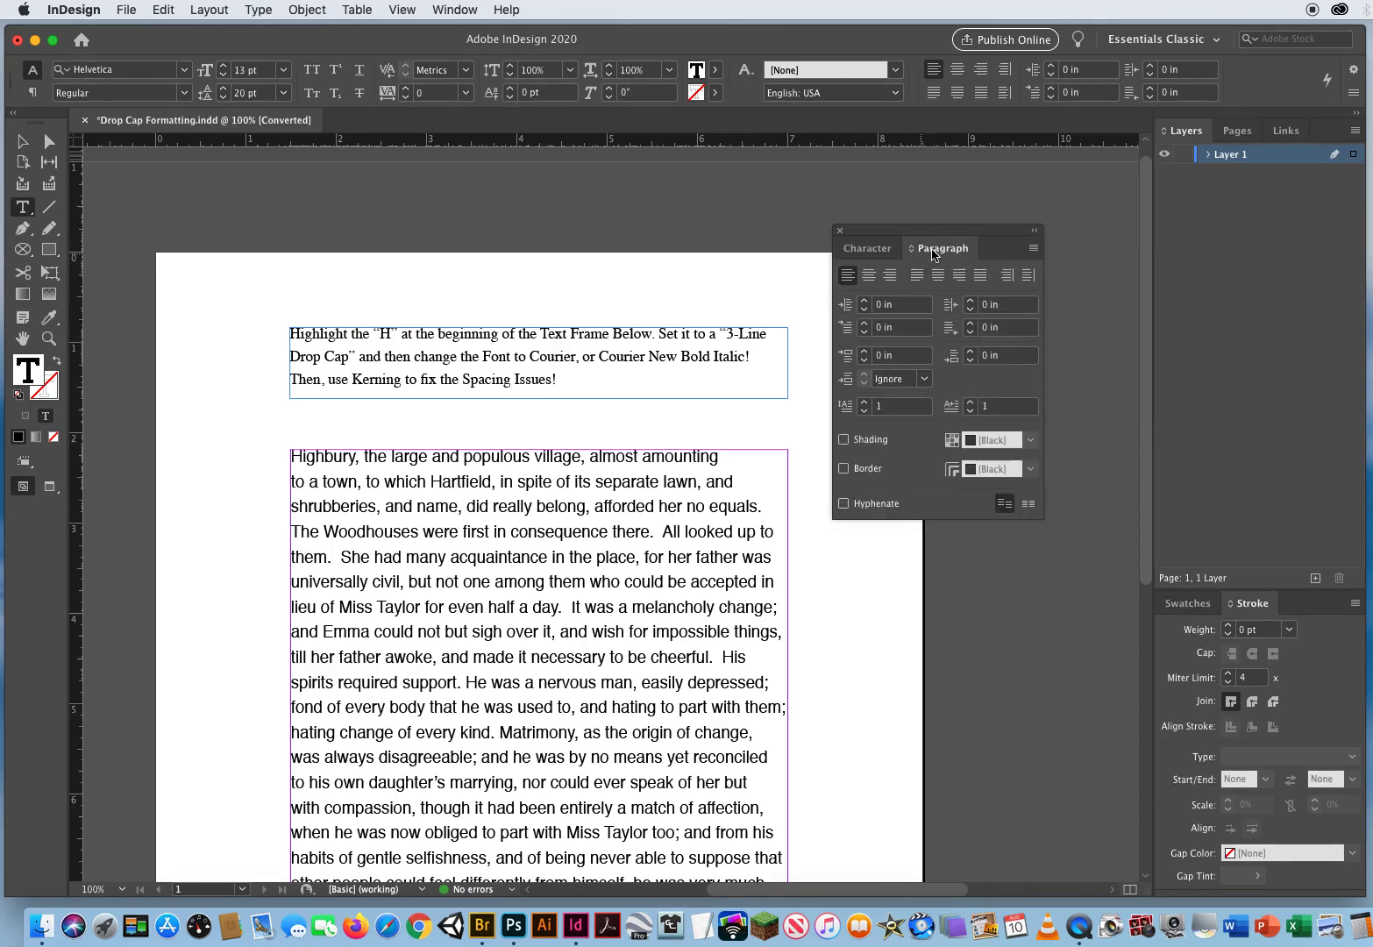
key(alt+super+t)
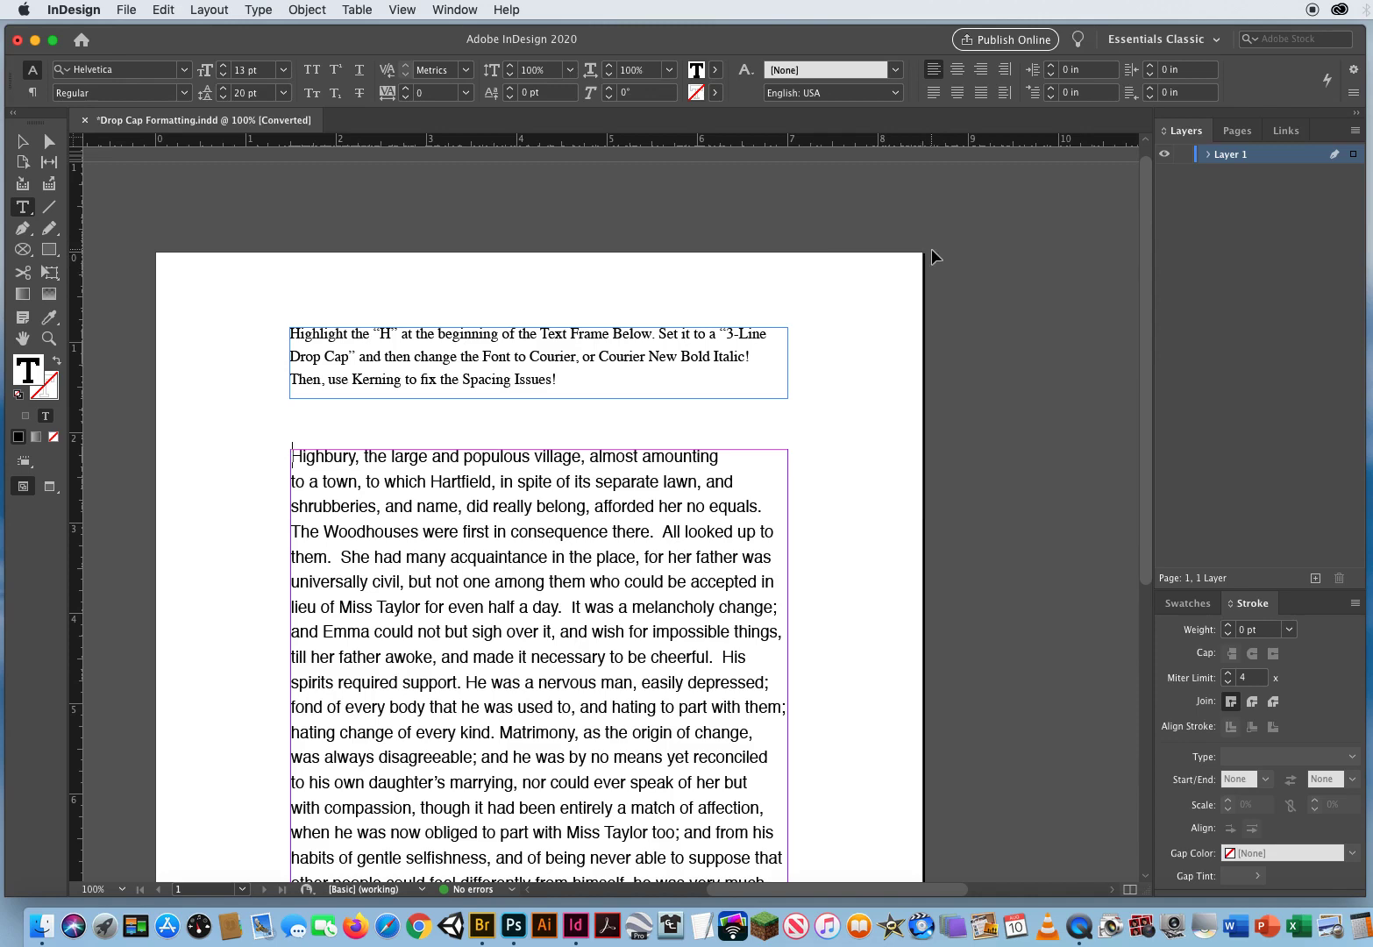
key(alt+super+t)
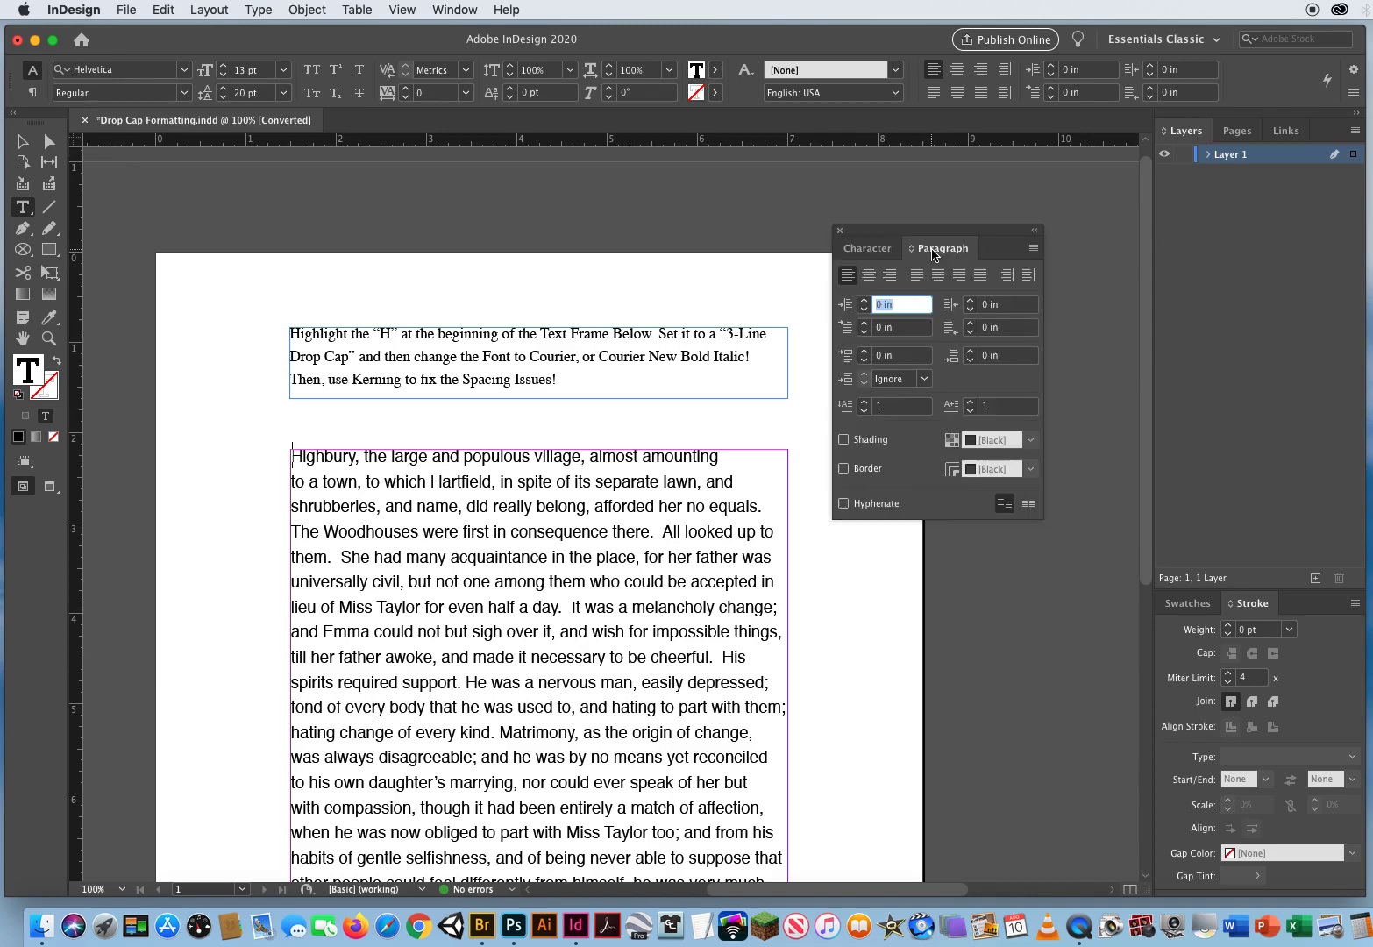
drag(916, 233, 974, 199)
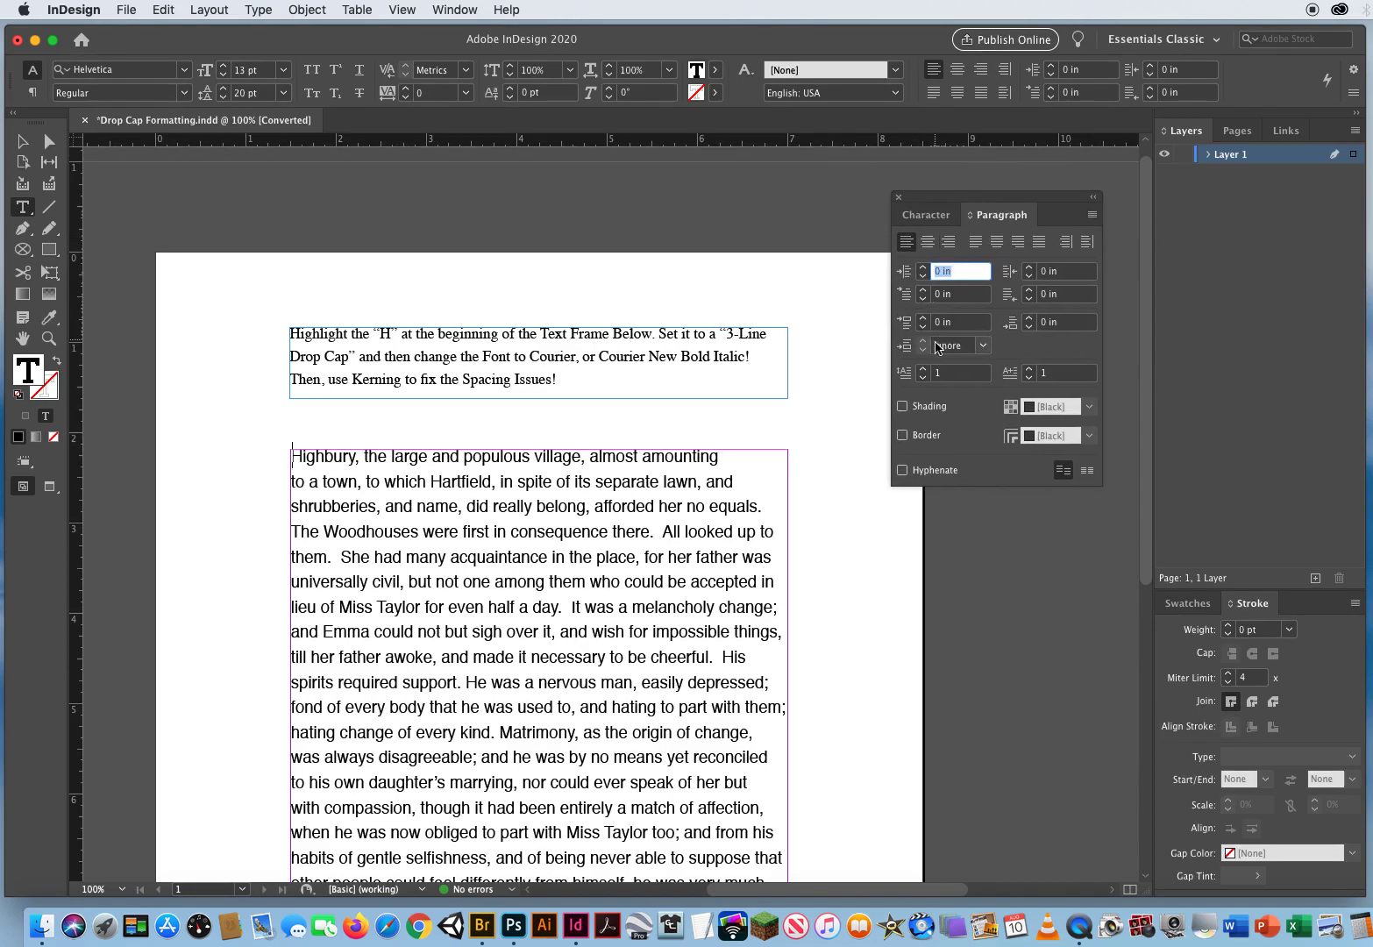
click(952, 375)
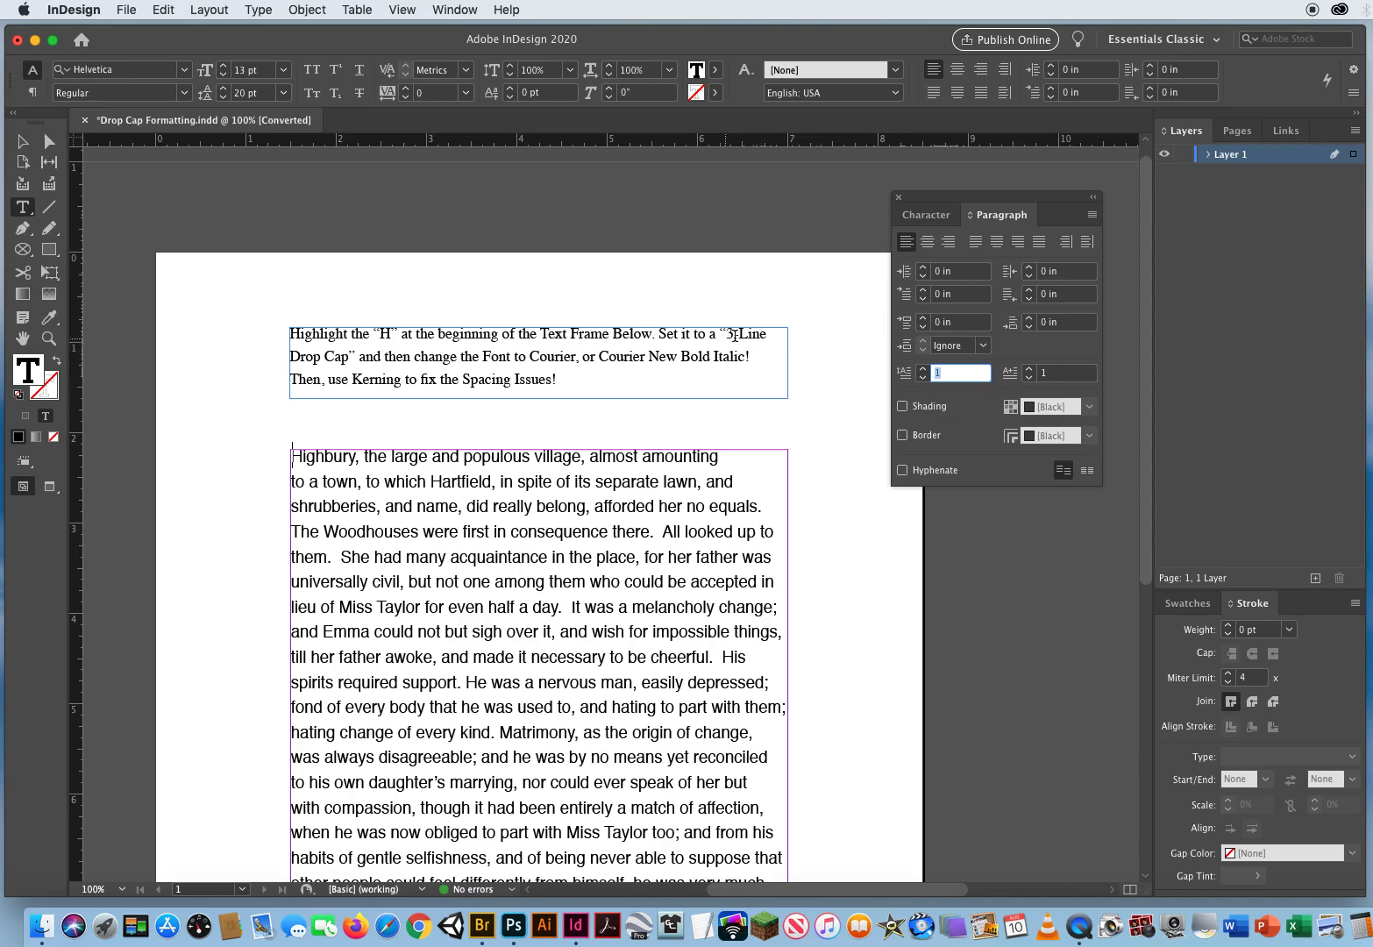
click(922, 369)
click(922, 369)
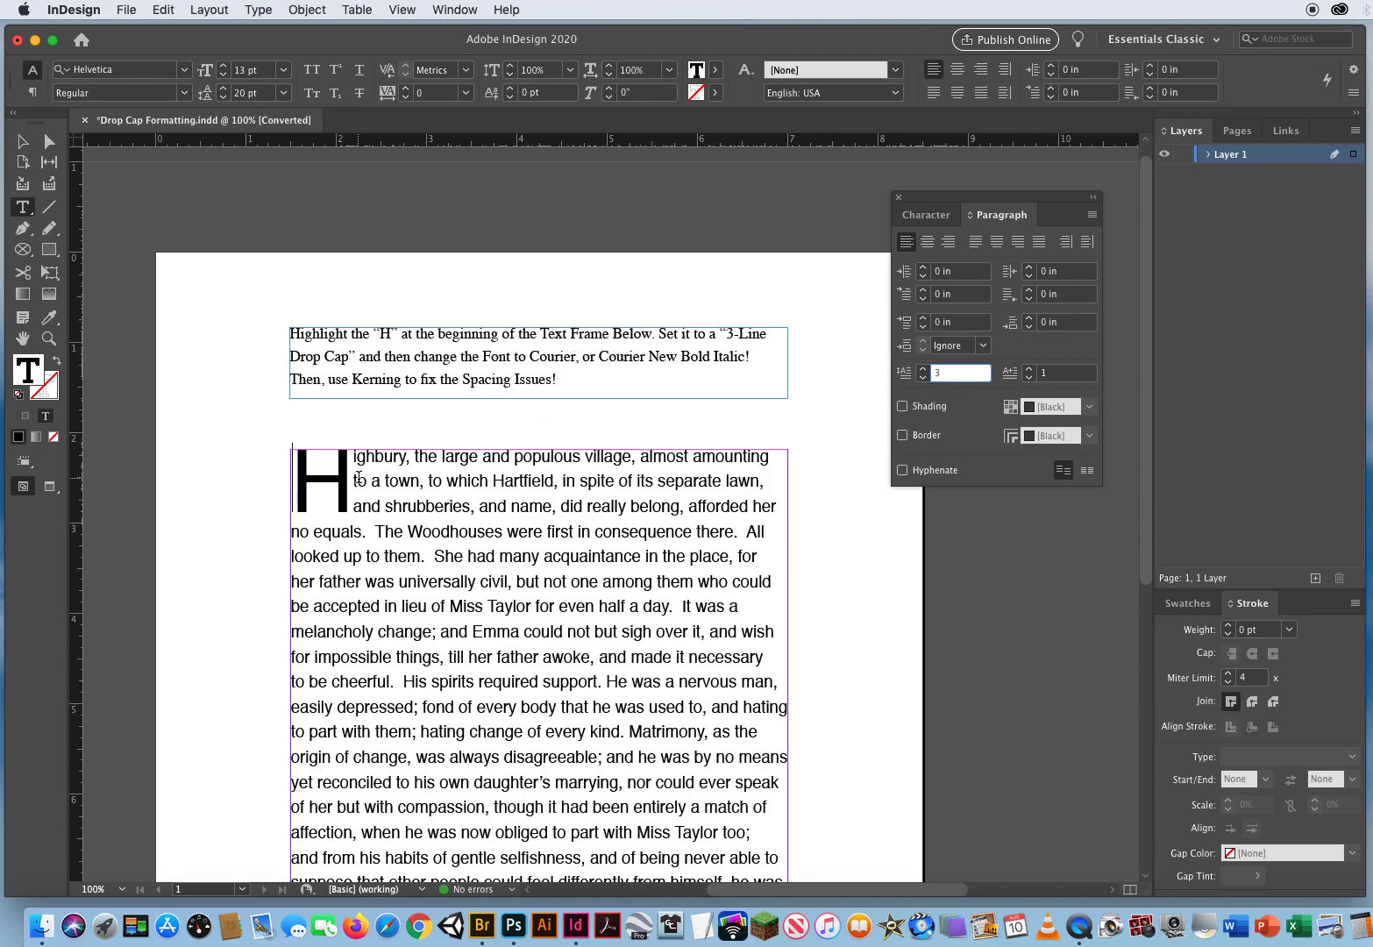
- Set the drop cap letter H in the Courier New font with the Bold Italic style
drag(347, 484, 283, 482)
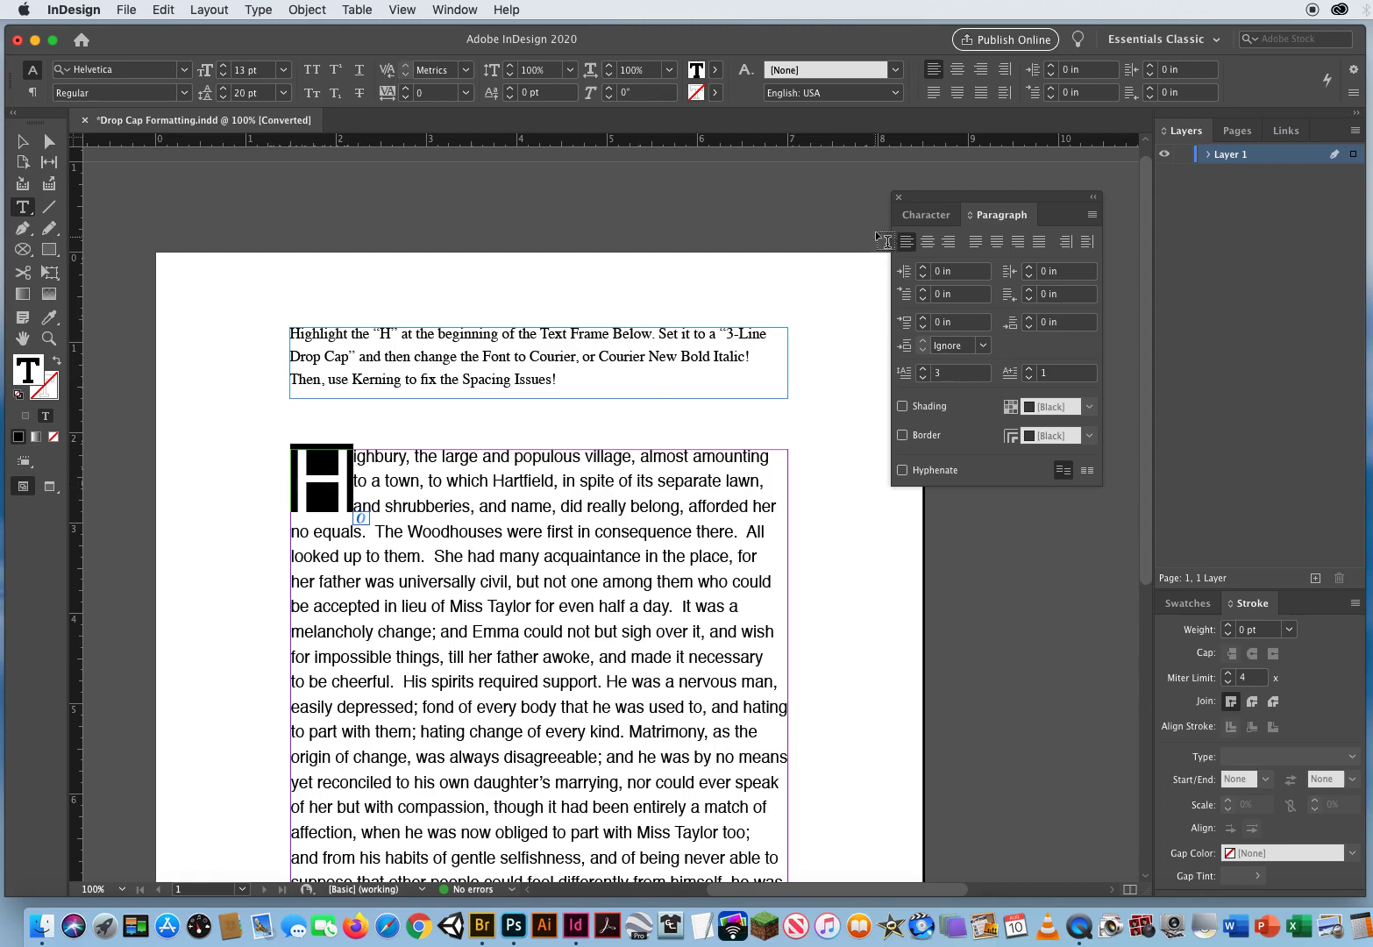
drag(940, 199, 895, 167)
click(886, 185)
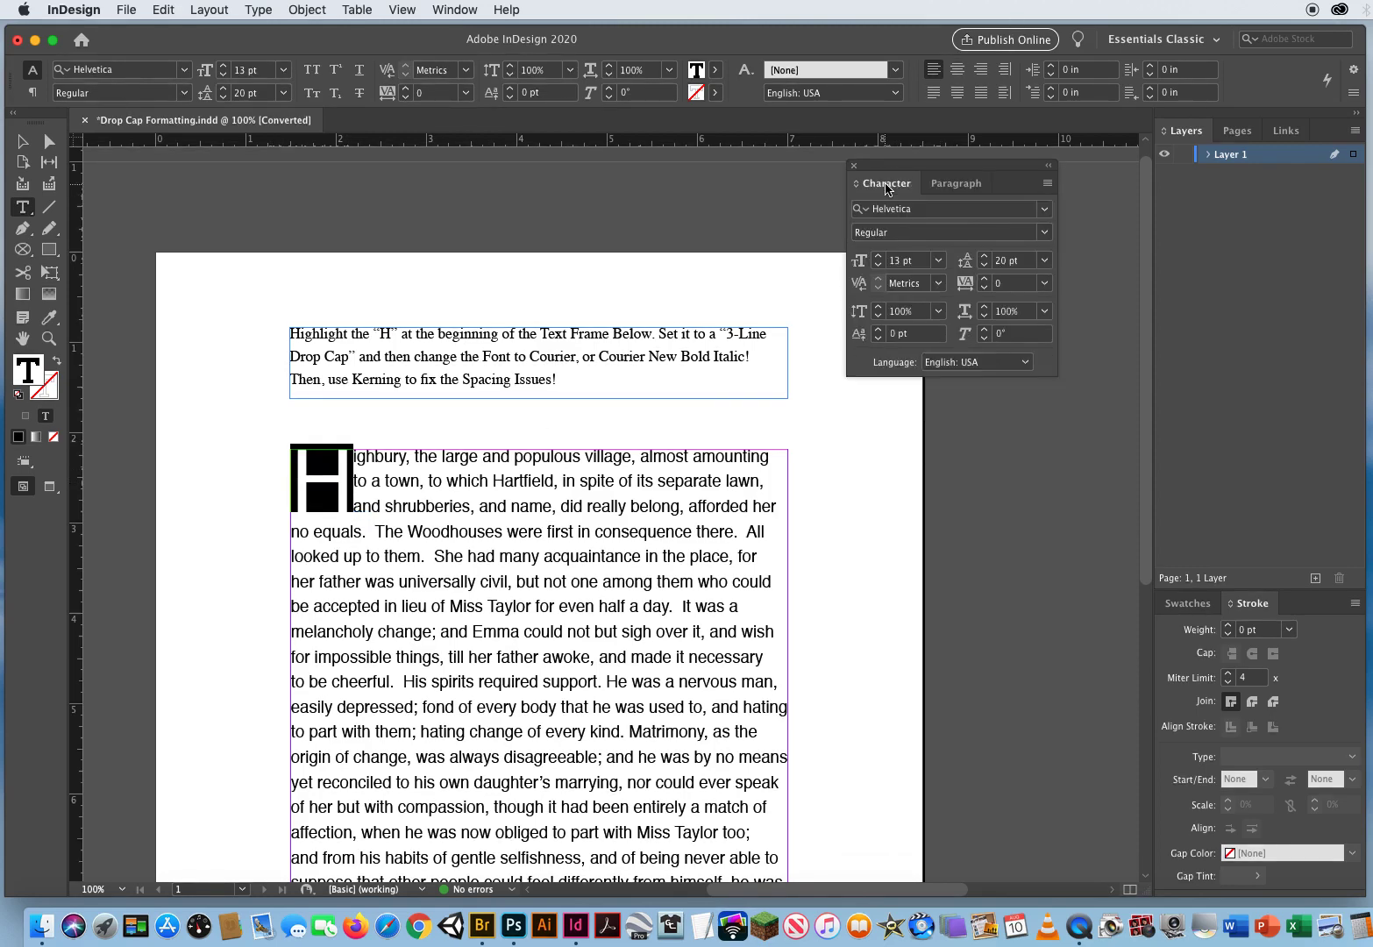
click(1044, 208)
drag(1281, 402, 1276, 374)
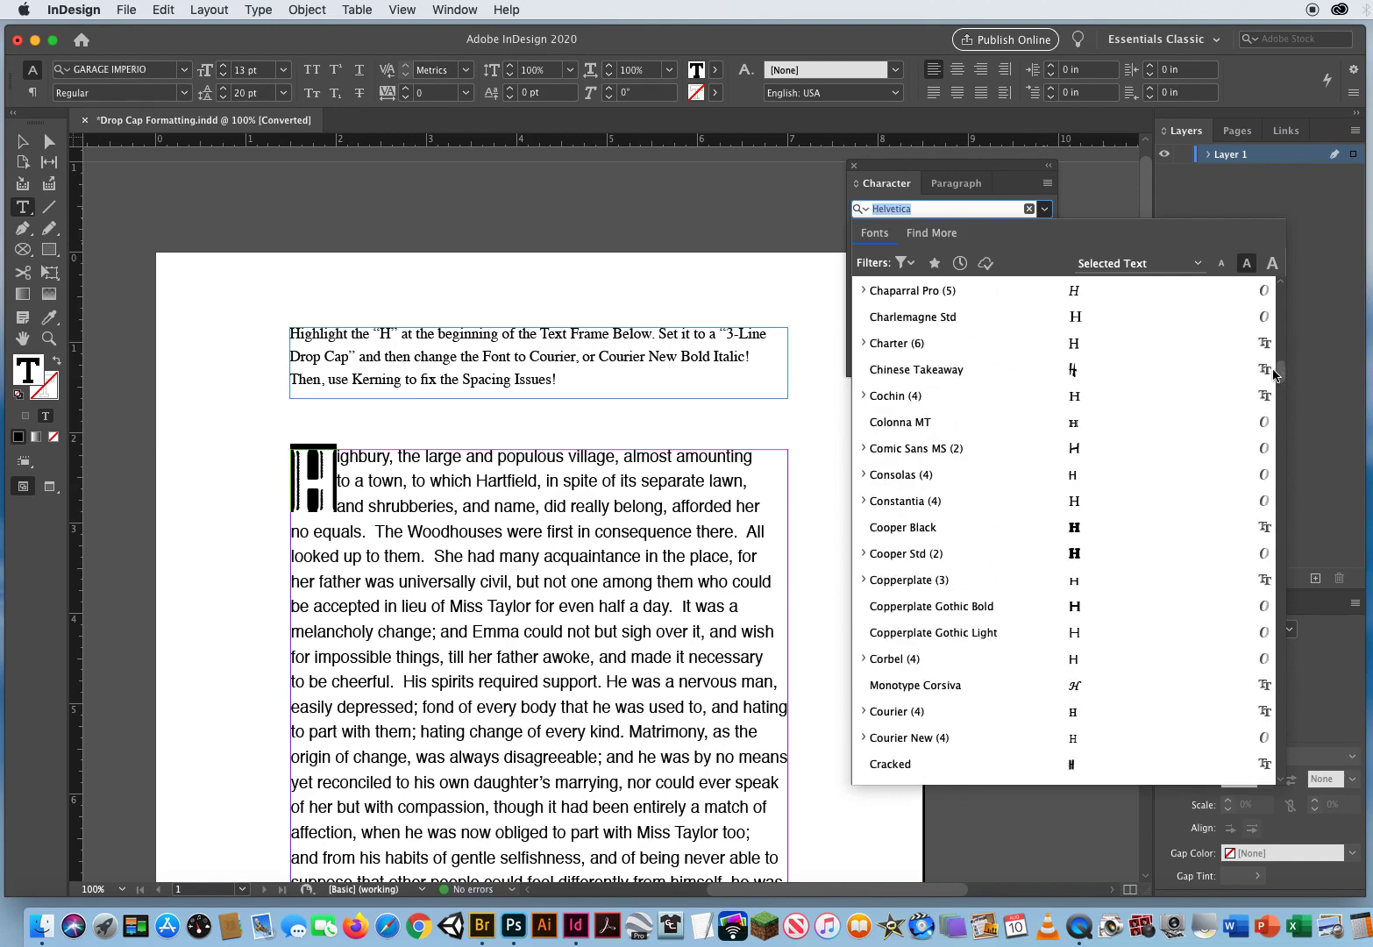
scroll(1115, 481, down, 3)
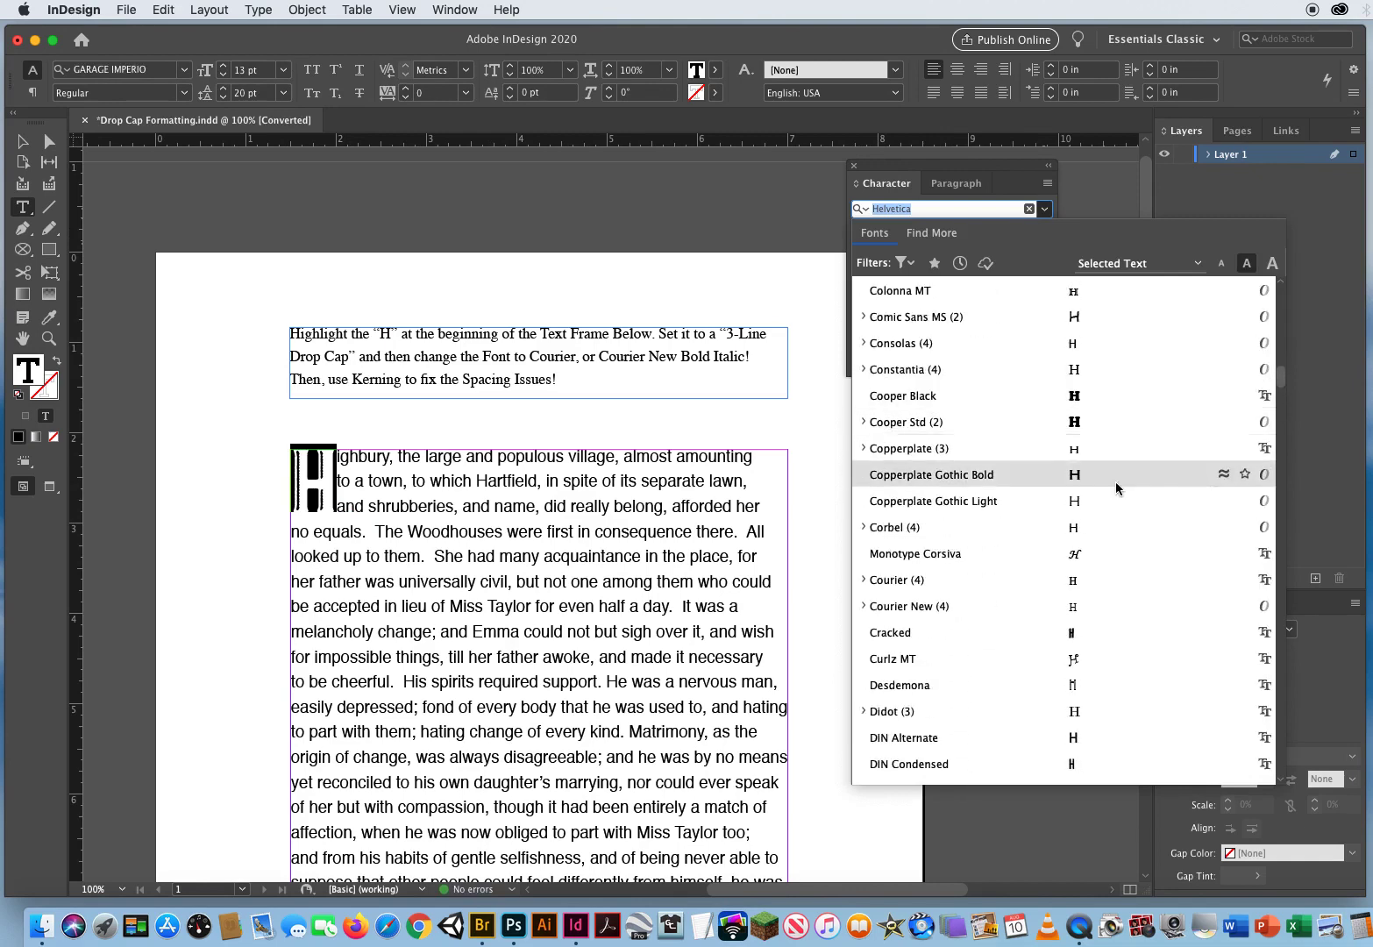
click(927, 608)
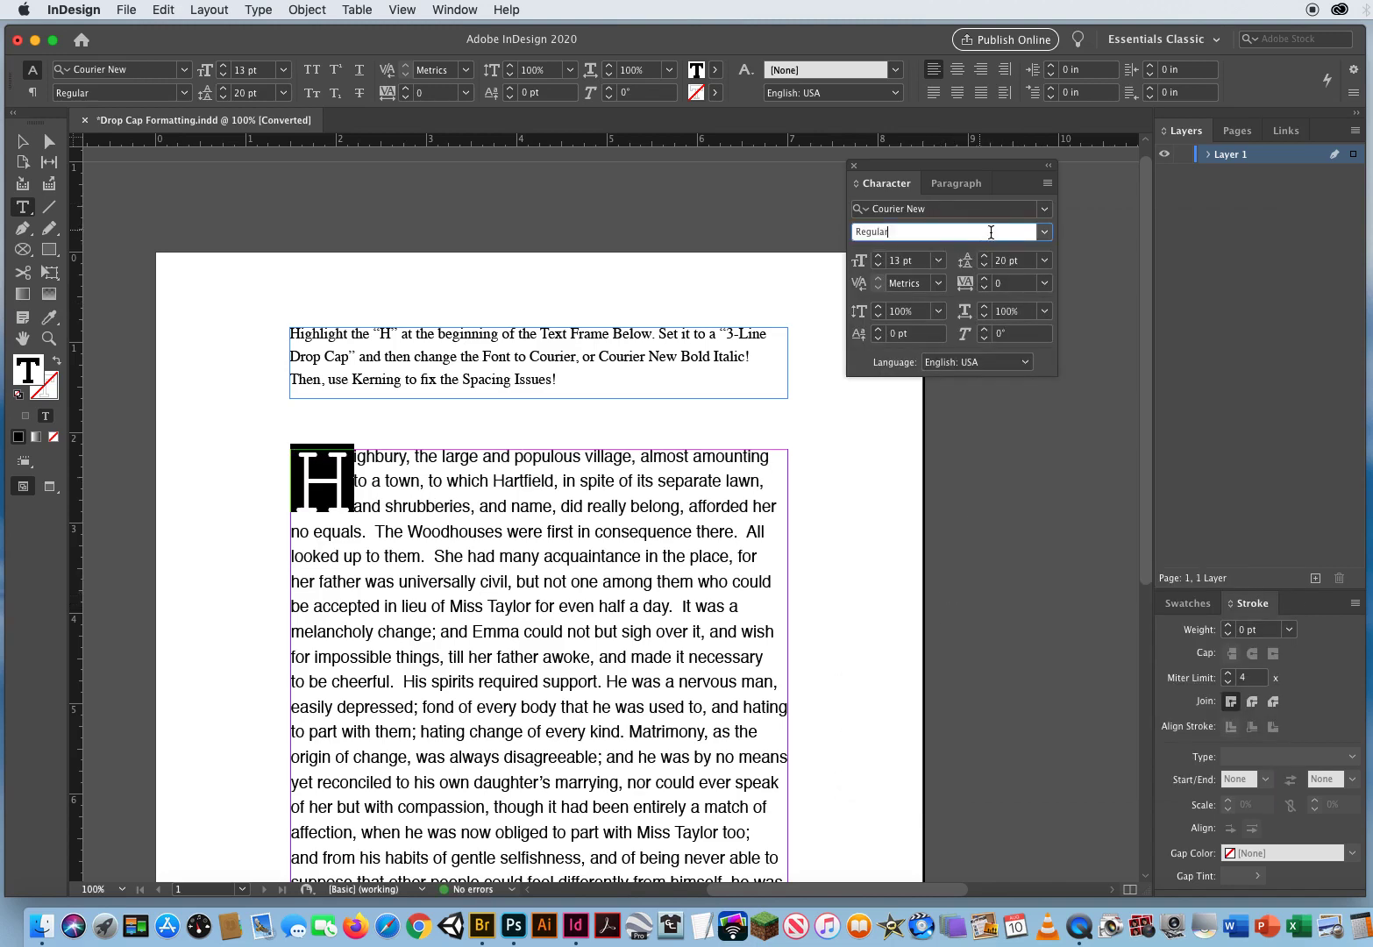
click(1043, 232)
click(895, 306)
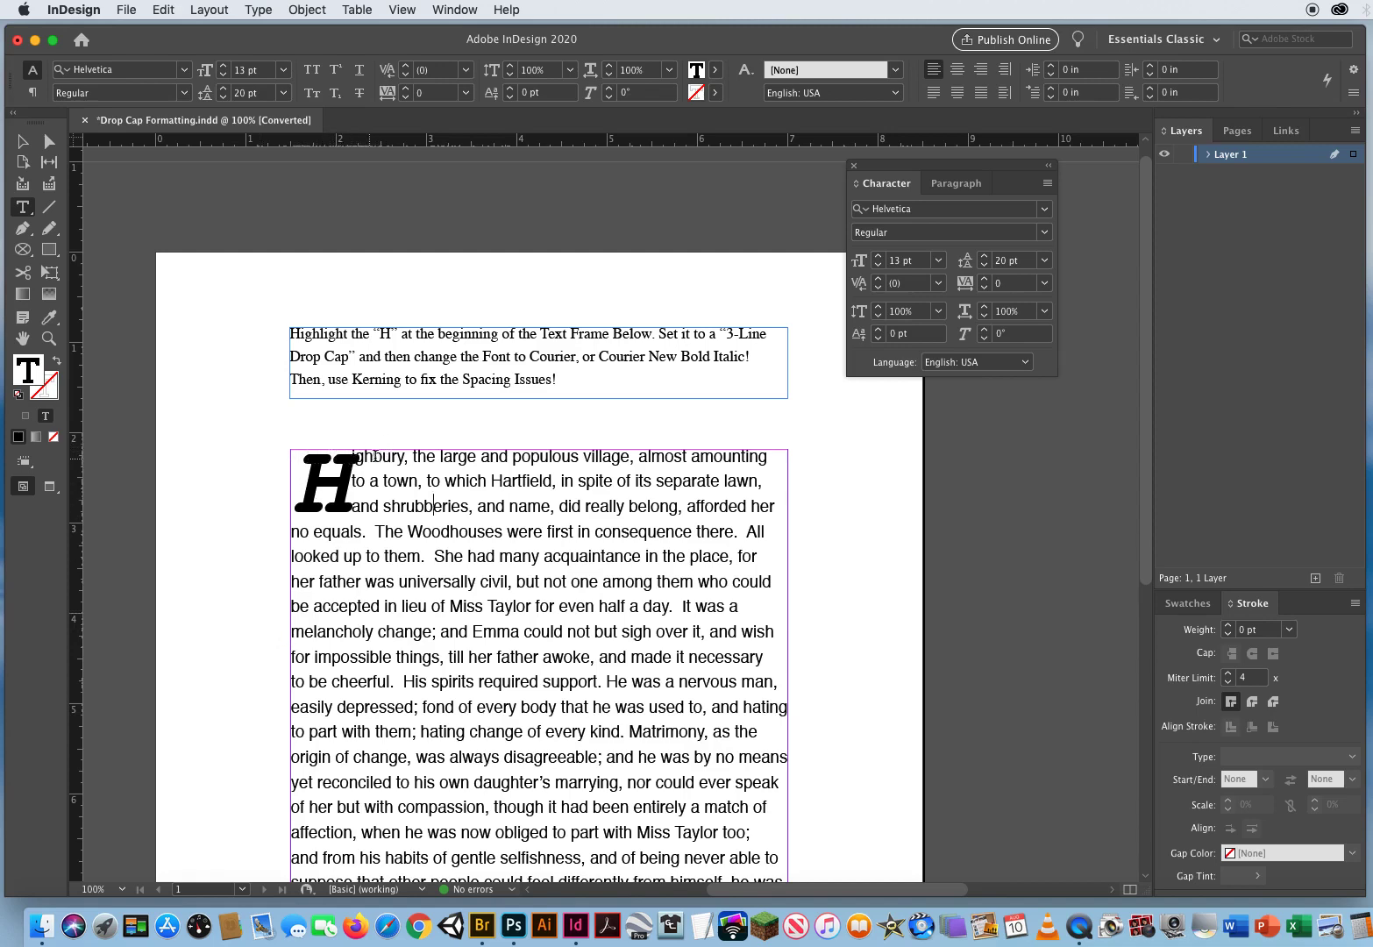
- Place the text cursor between the drop cap H and the "ighbury" that follows it
click(49, 339)
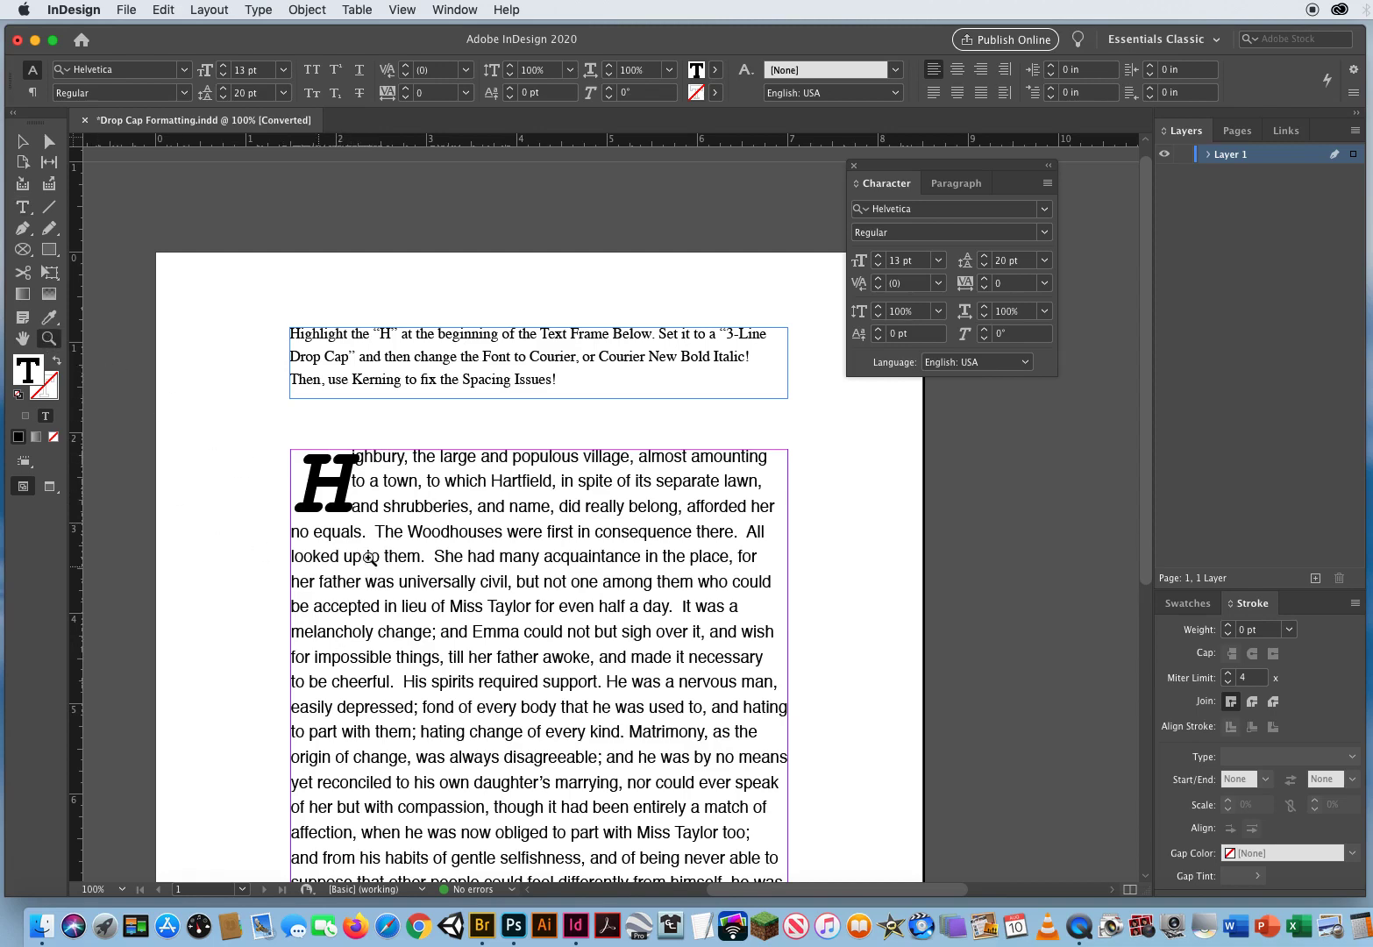
click(370, 473)
click(618, 535)
click(622, 530)
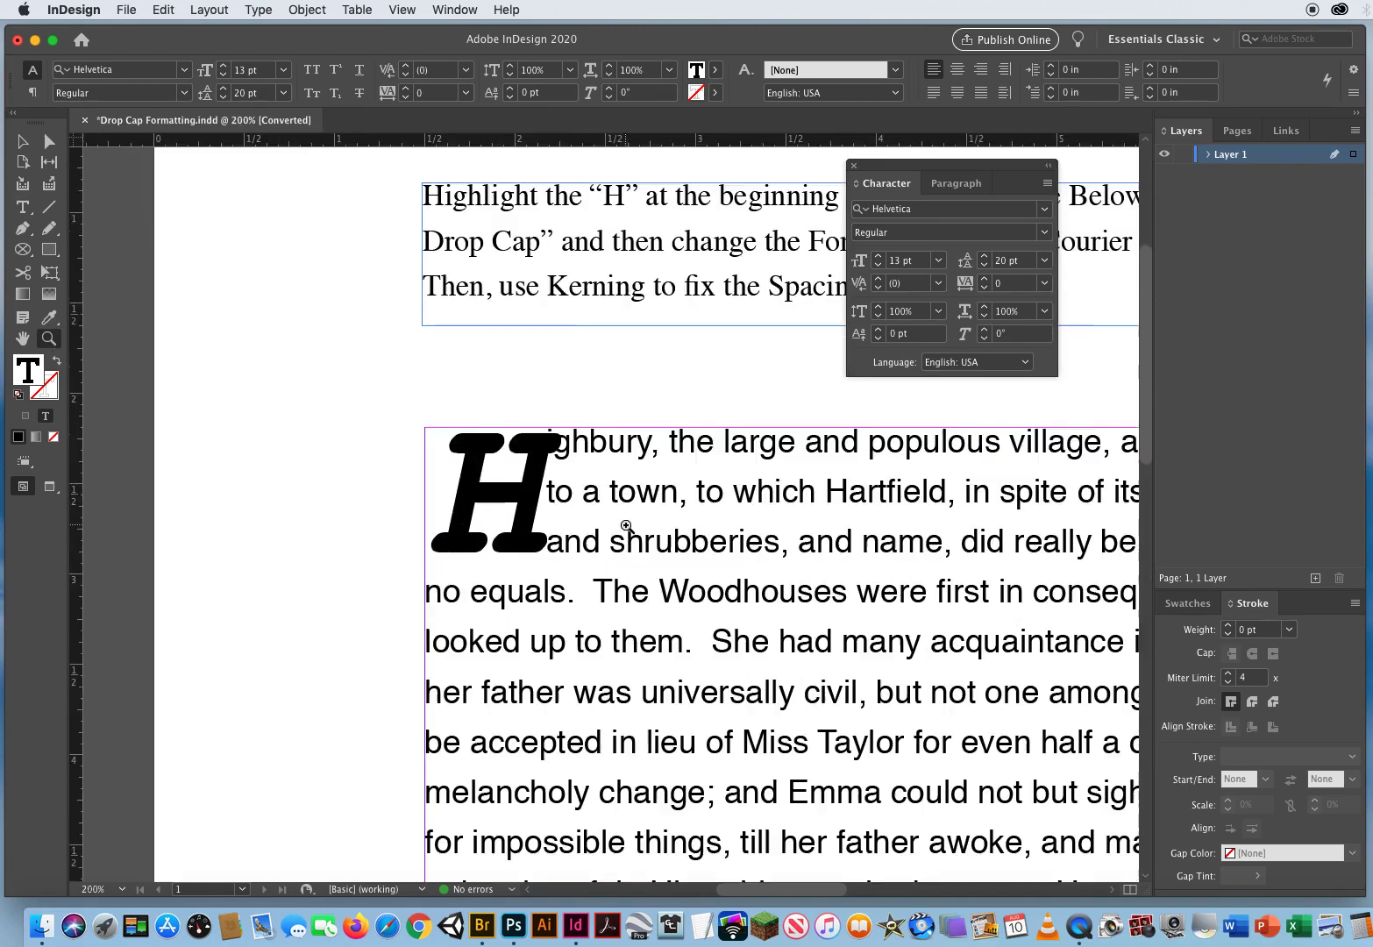
click(23, 207)
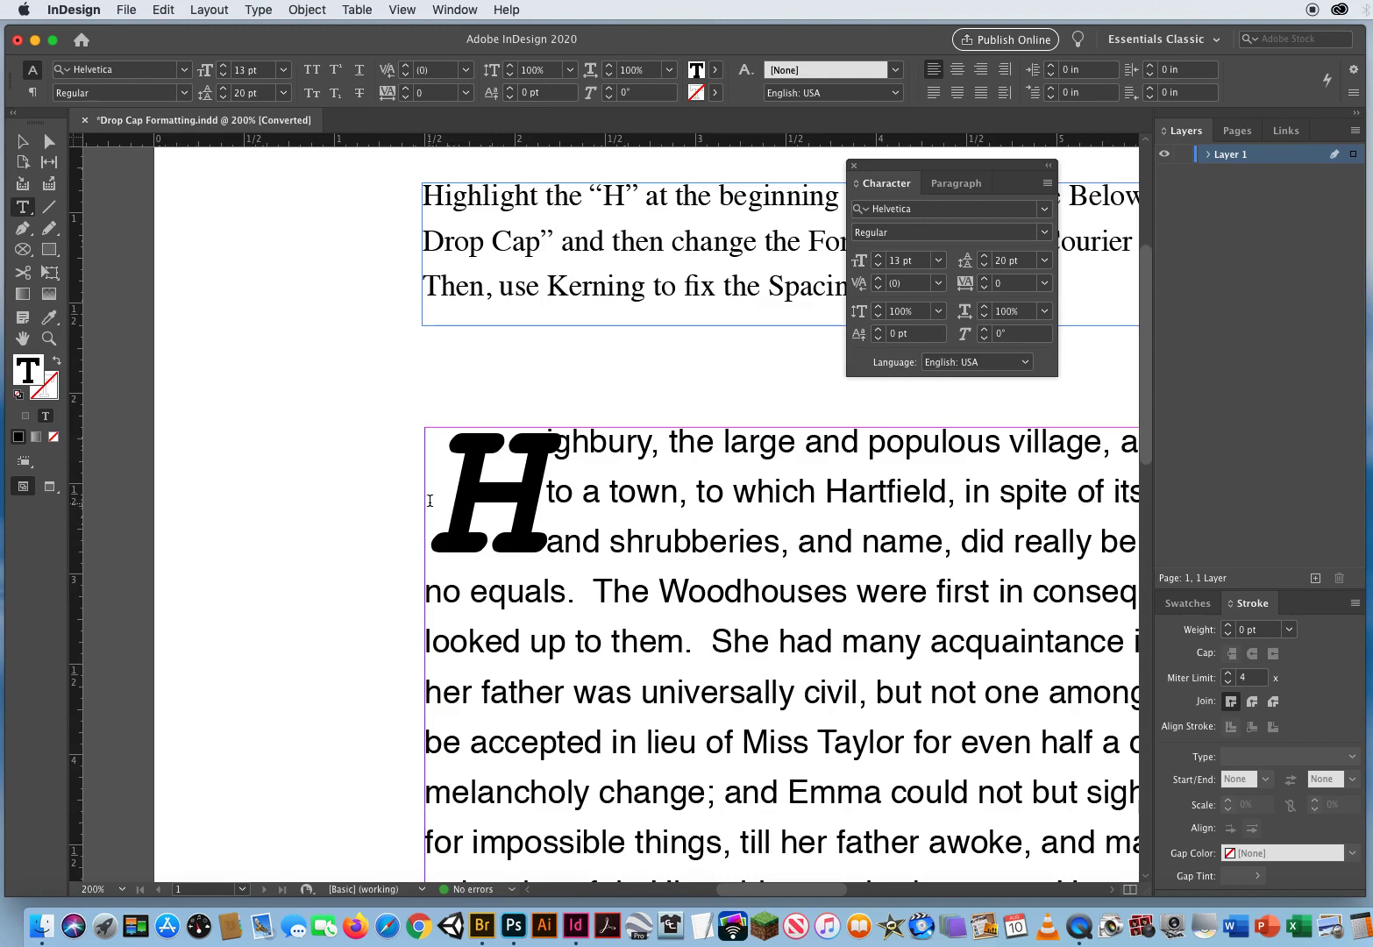
click(442, 497)
drag(442, 498, 597, 487)
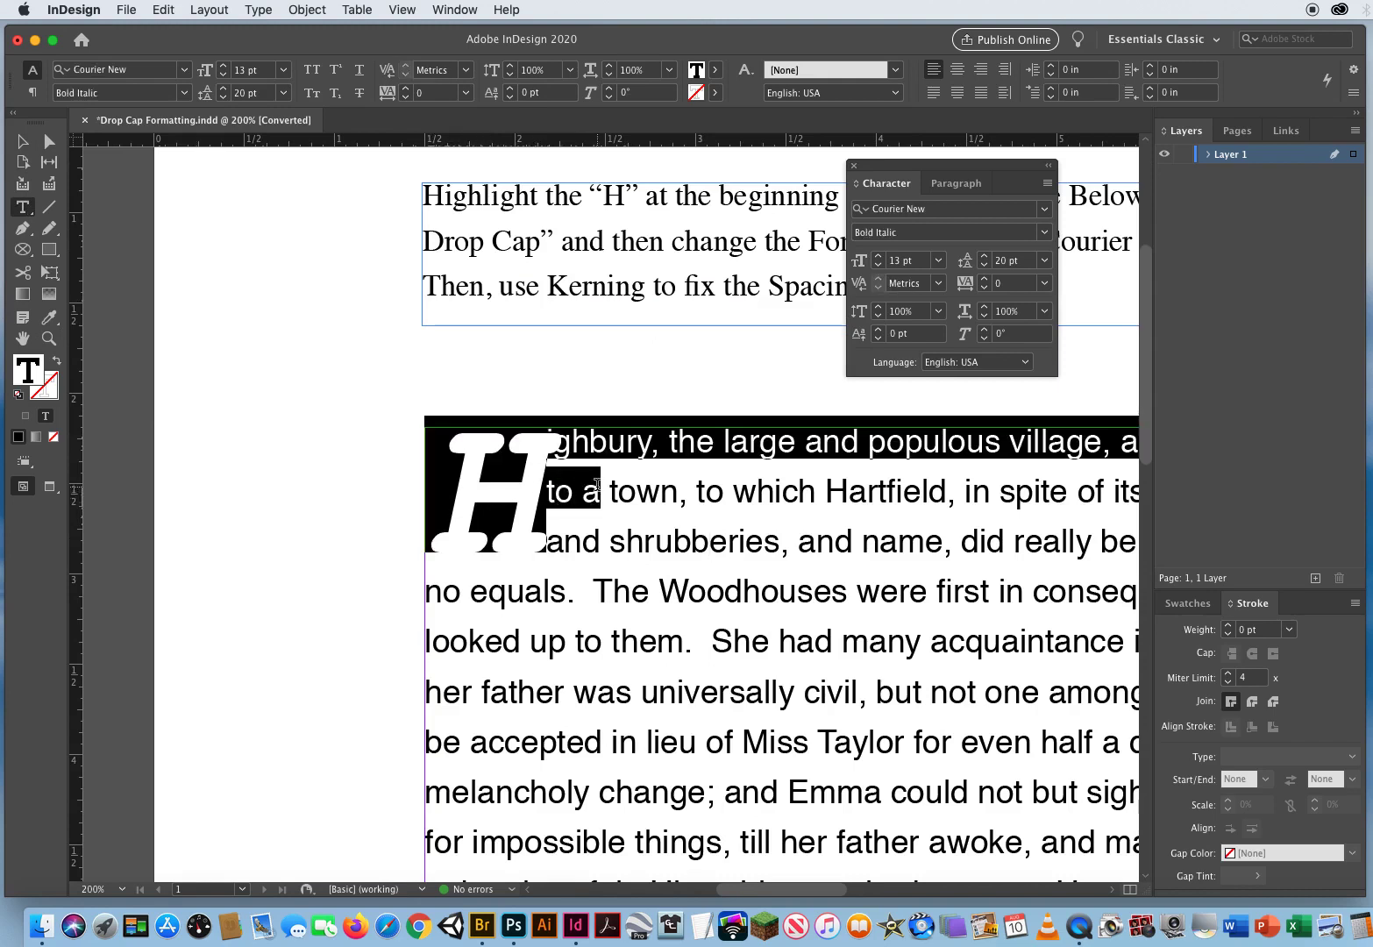
click(471, 491)
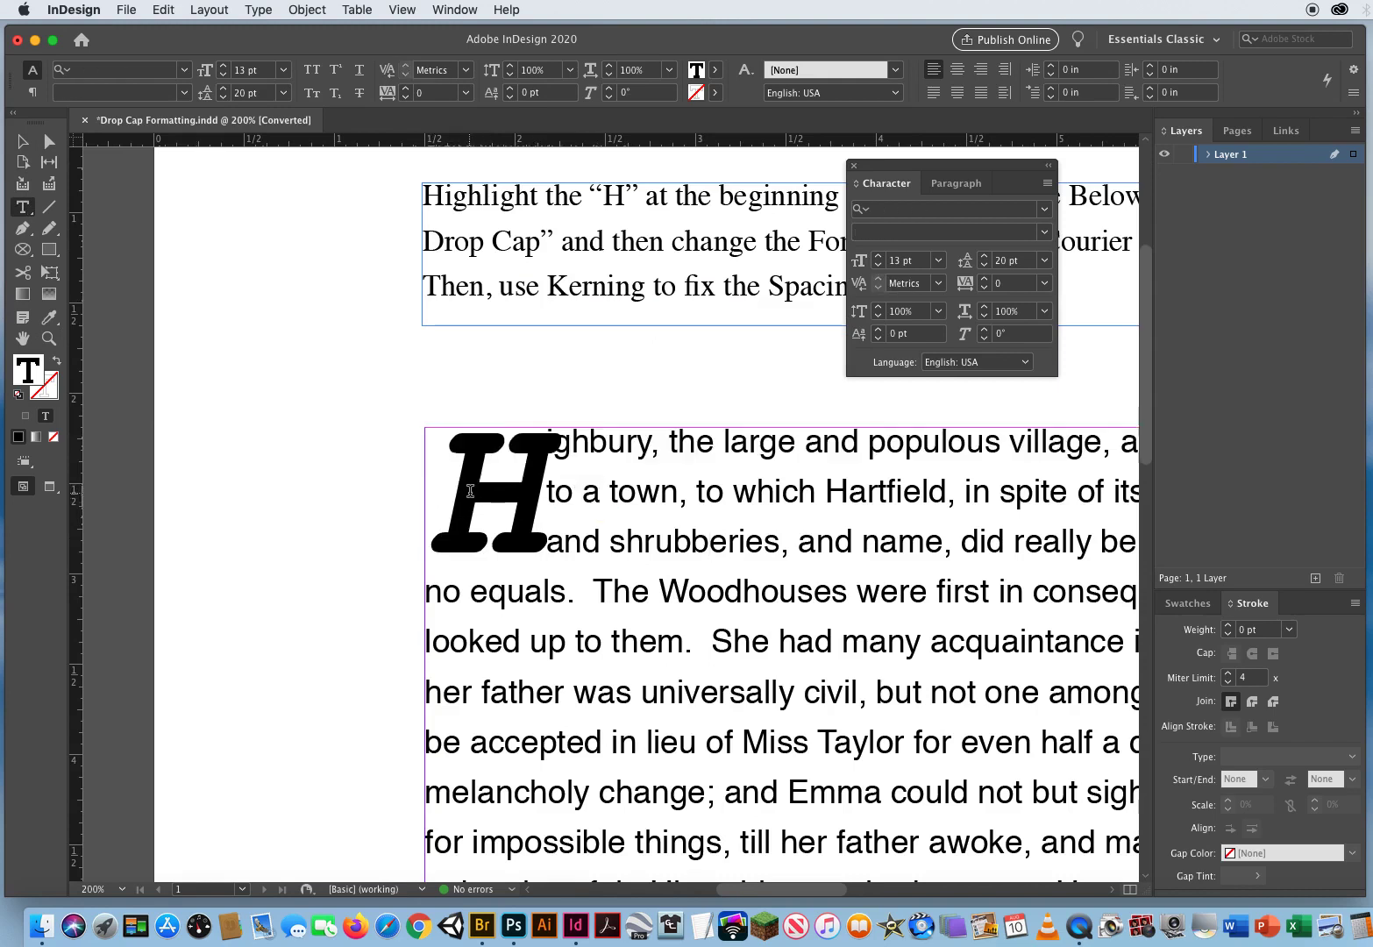
click(549, 430)
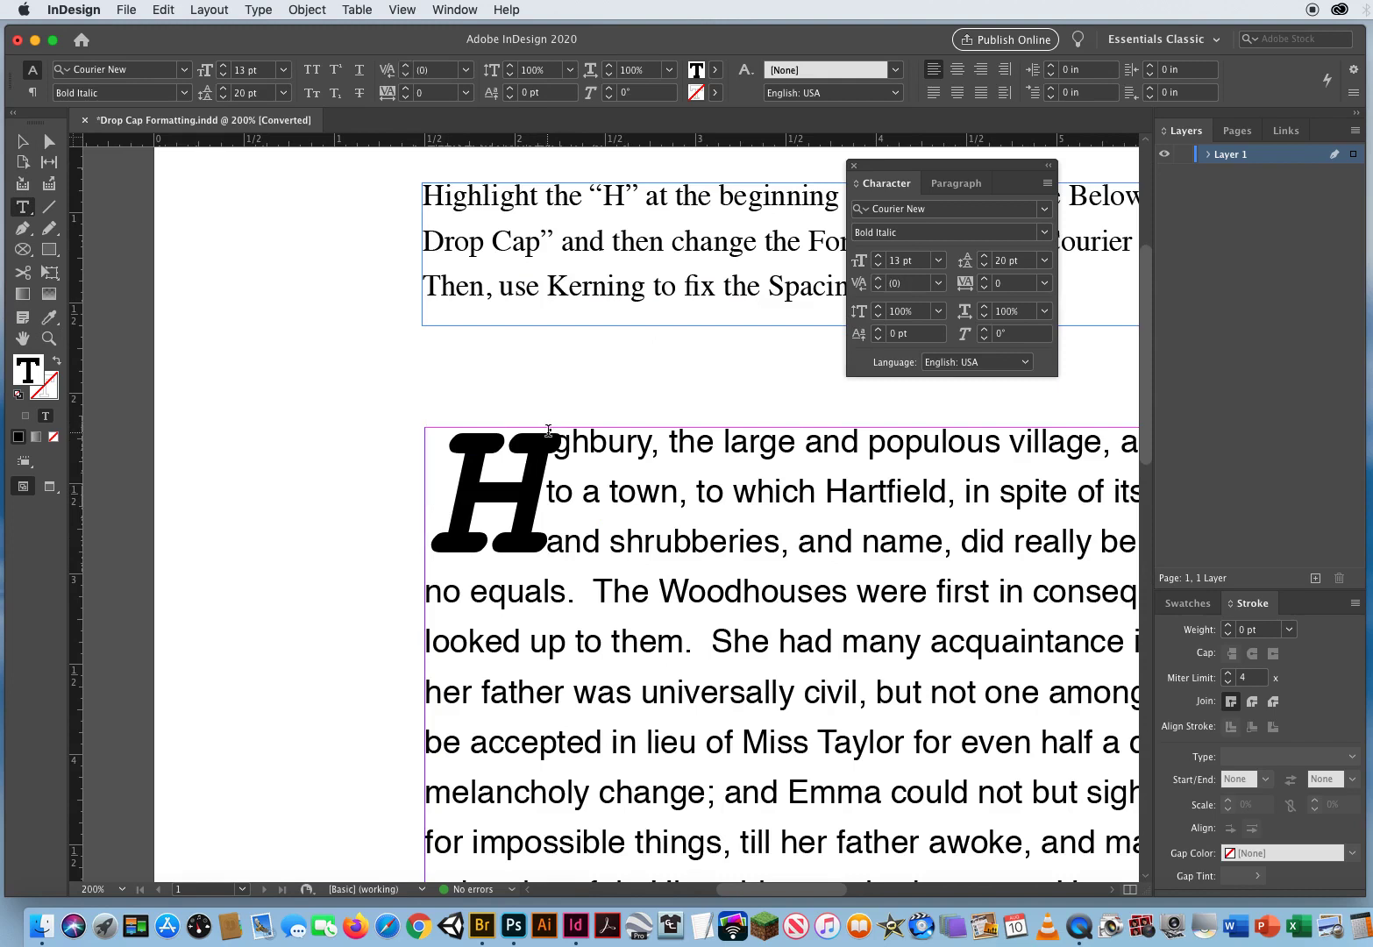
- Set the kerning between the drop cap H and the adjoining text to 100
click(912, 282)
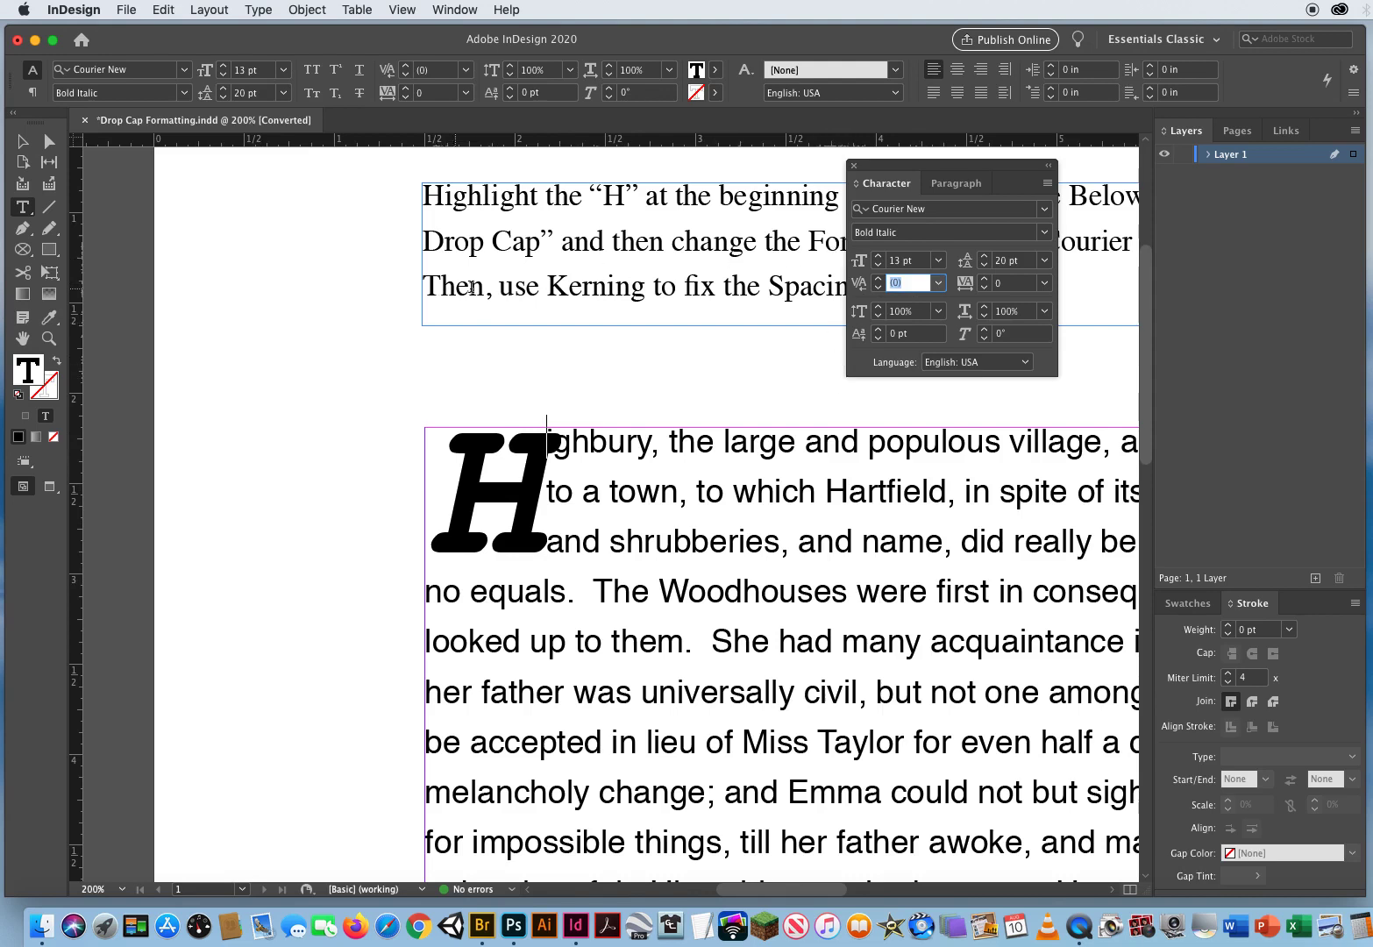
click(878, 278)
click(878, 278)
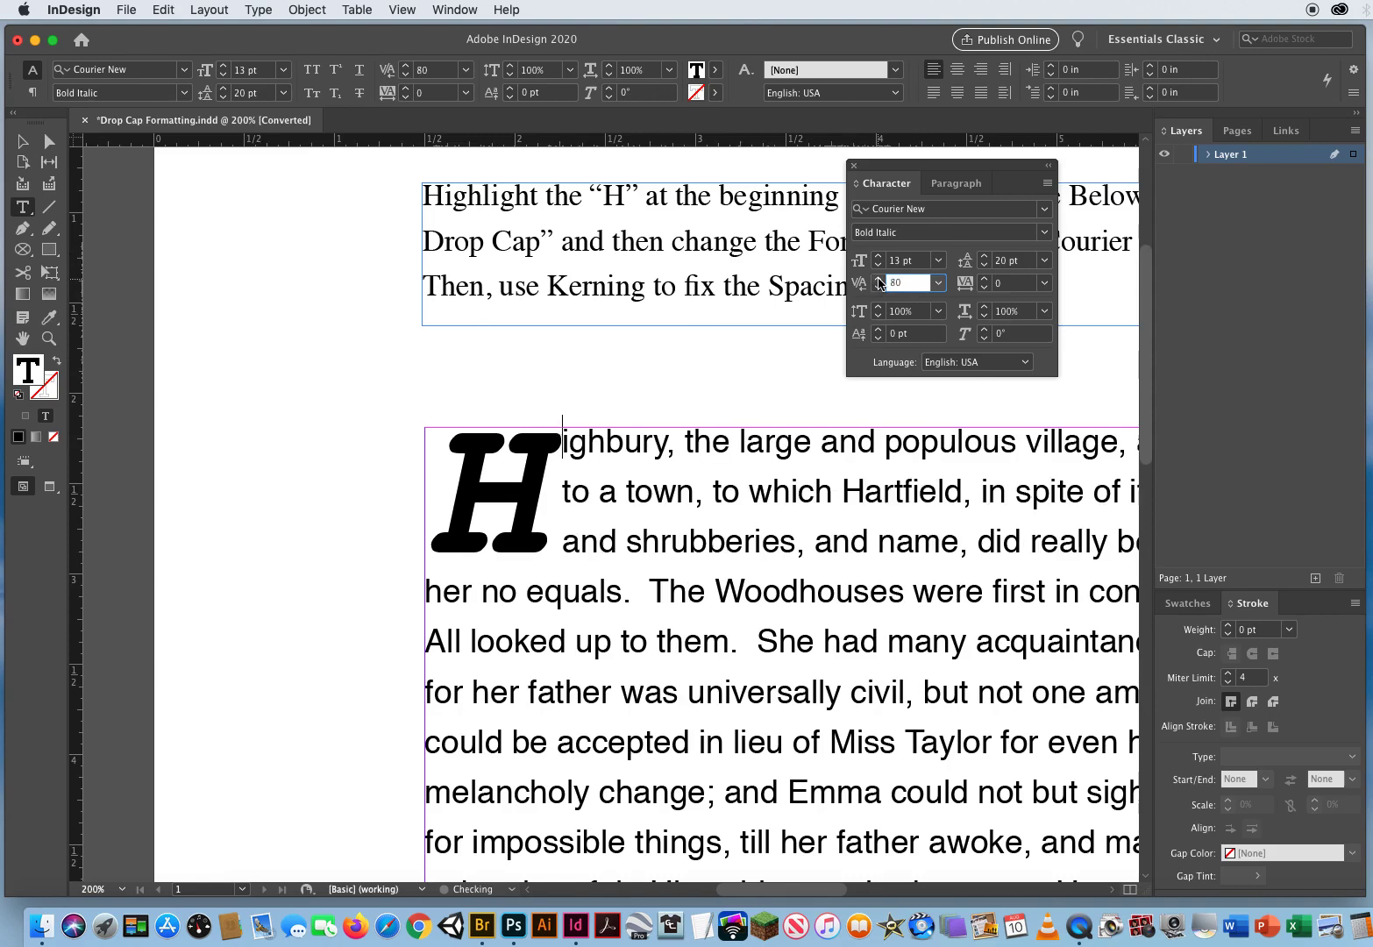
click(877, 278)
click(878, 278)
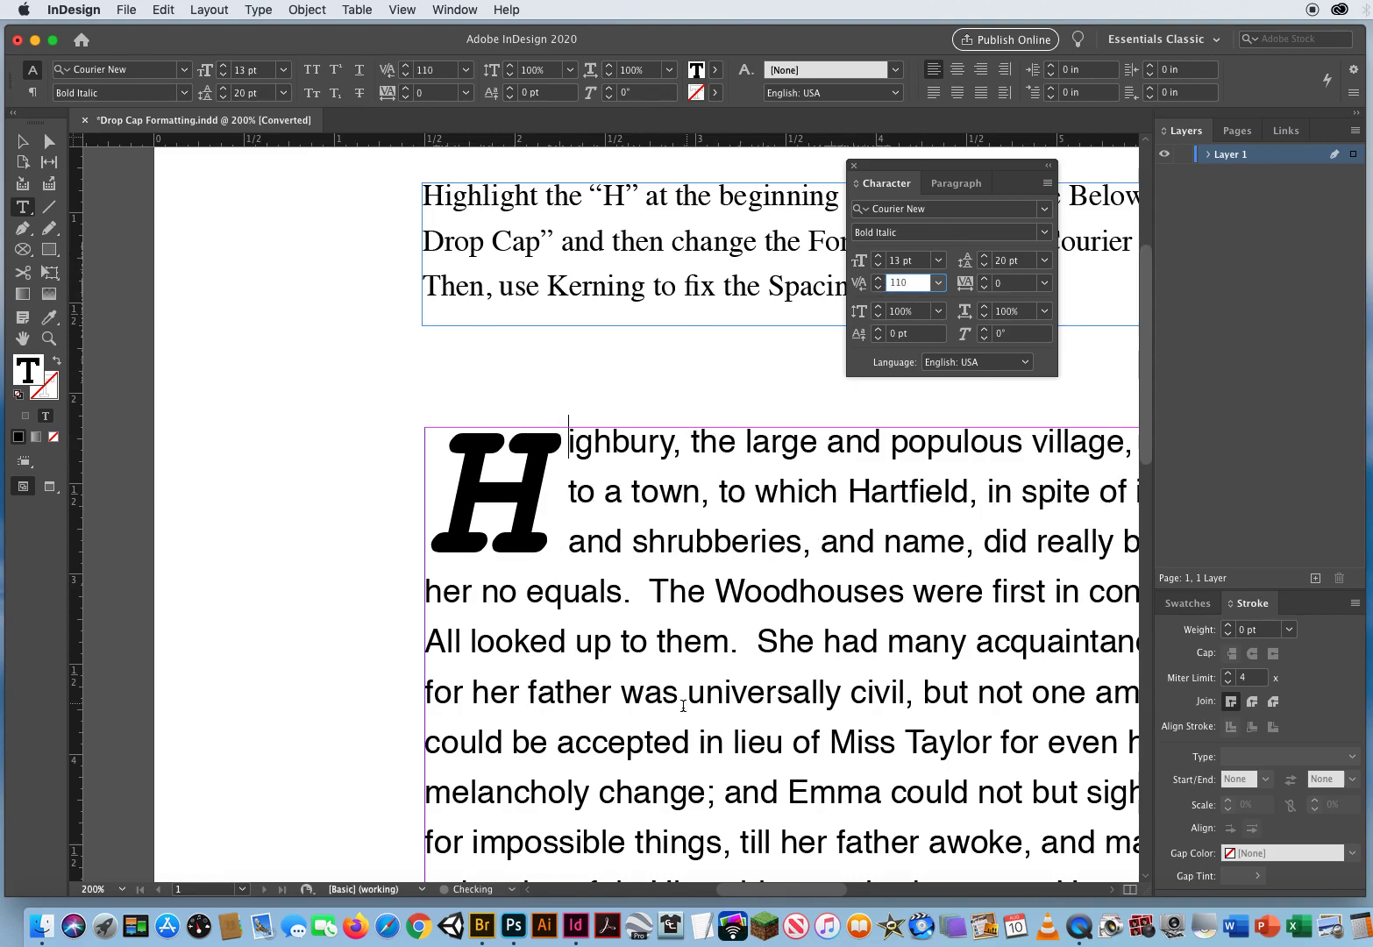
click(878, 287)
key(Return)
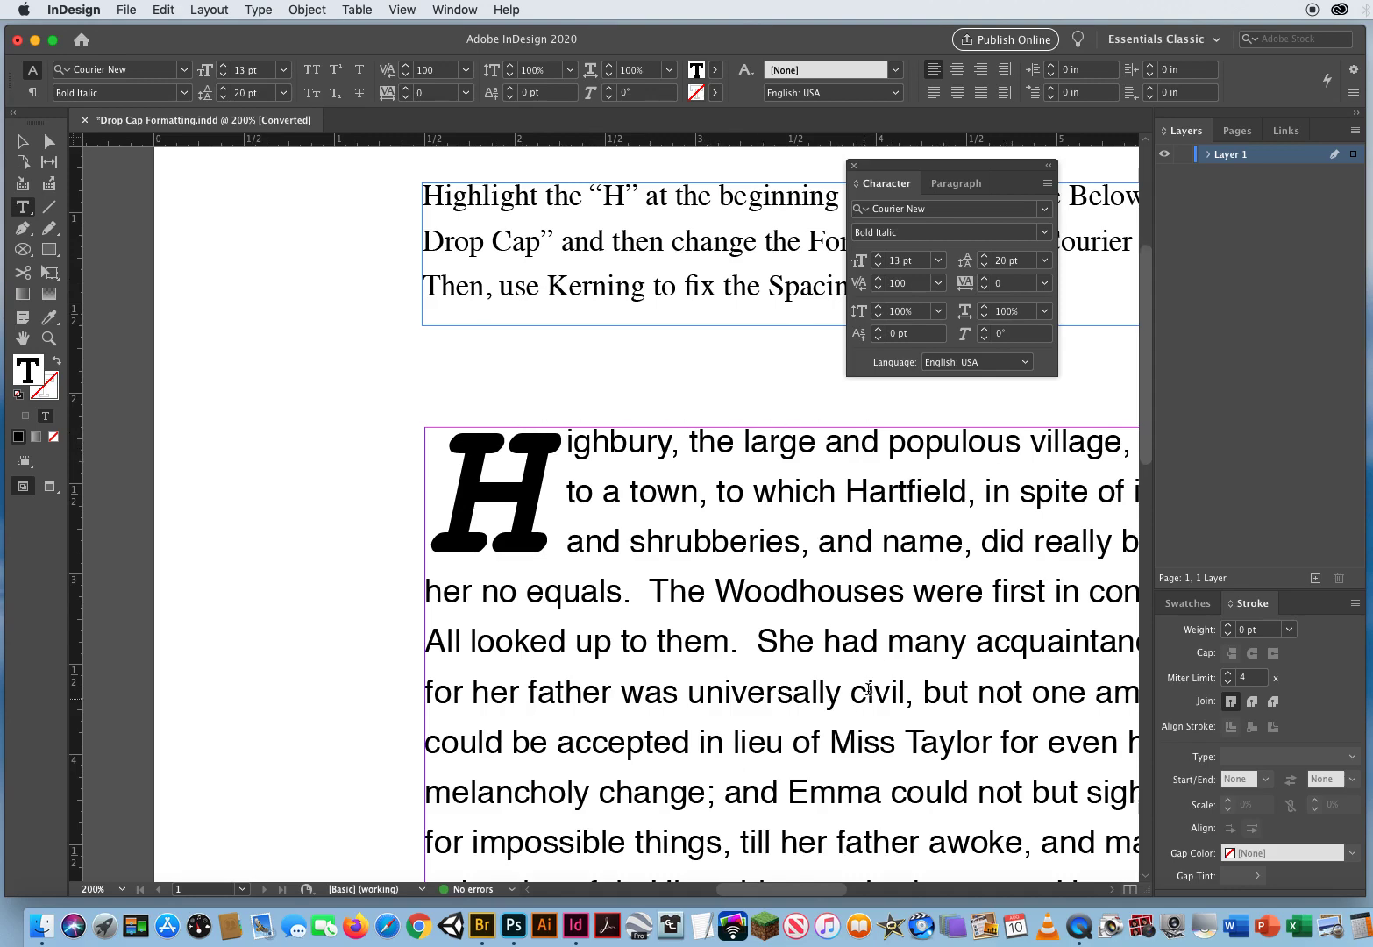
- Start a new paragraph at the sentence "He was a nervous man" within the Highbury text
click(21, 143)
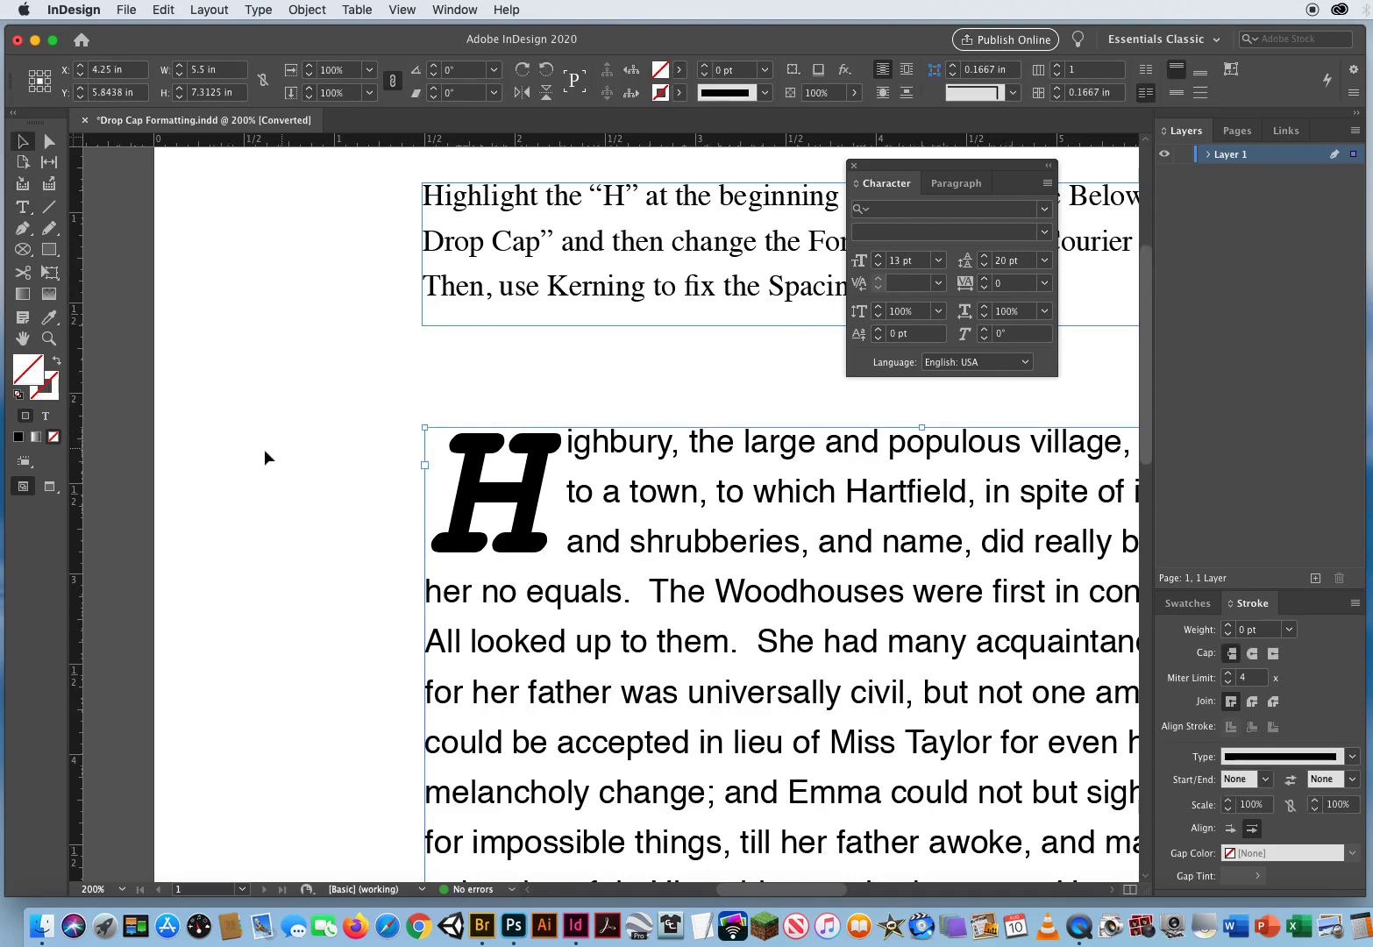
click(49, 337)
alt+click(588, 581)
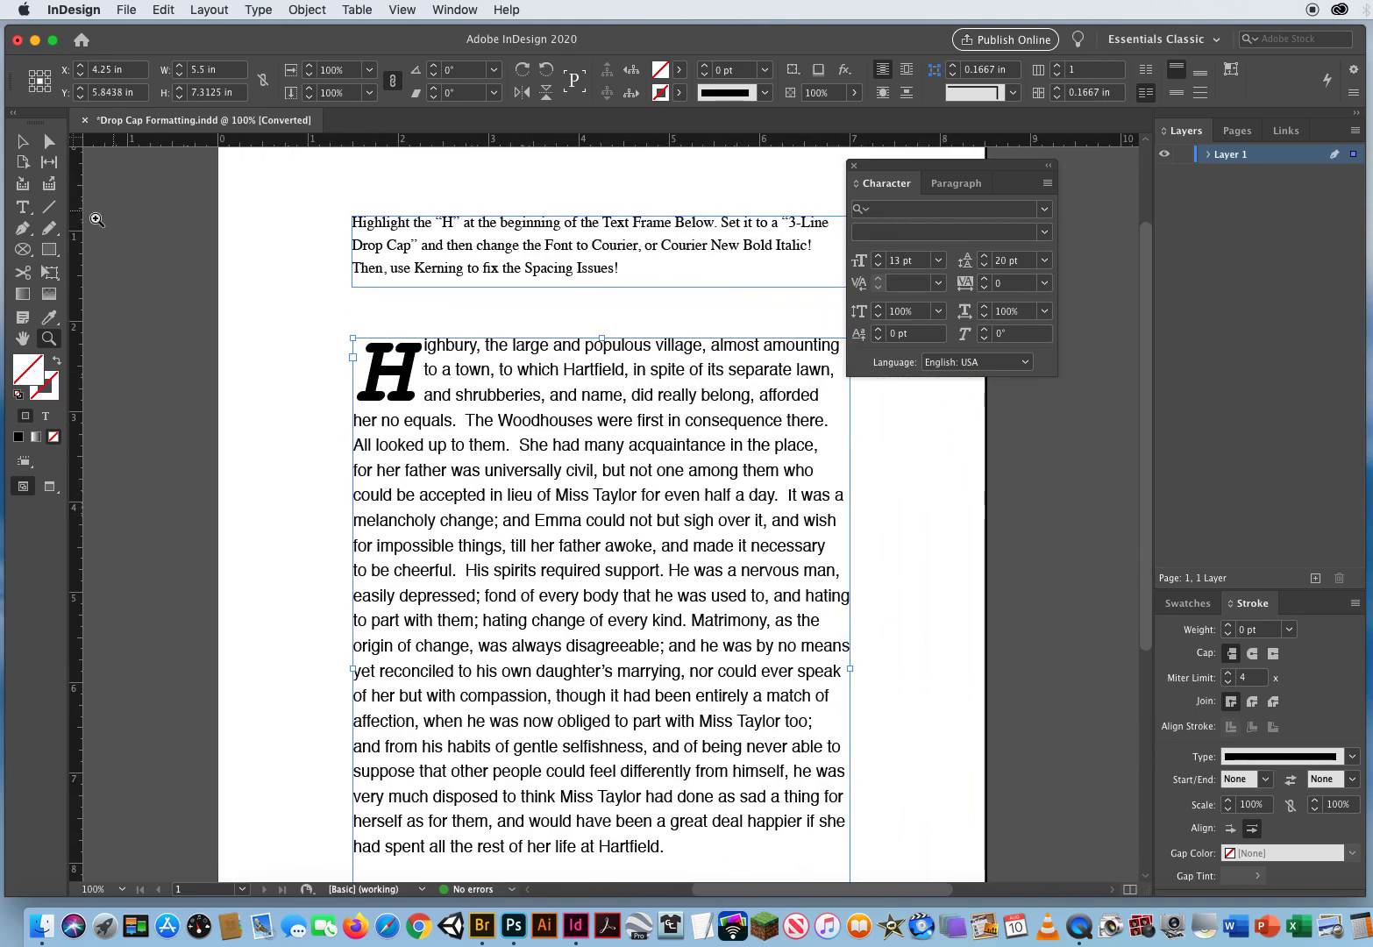
click(23, 207)
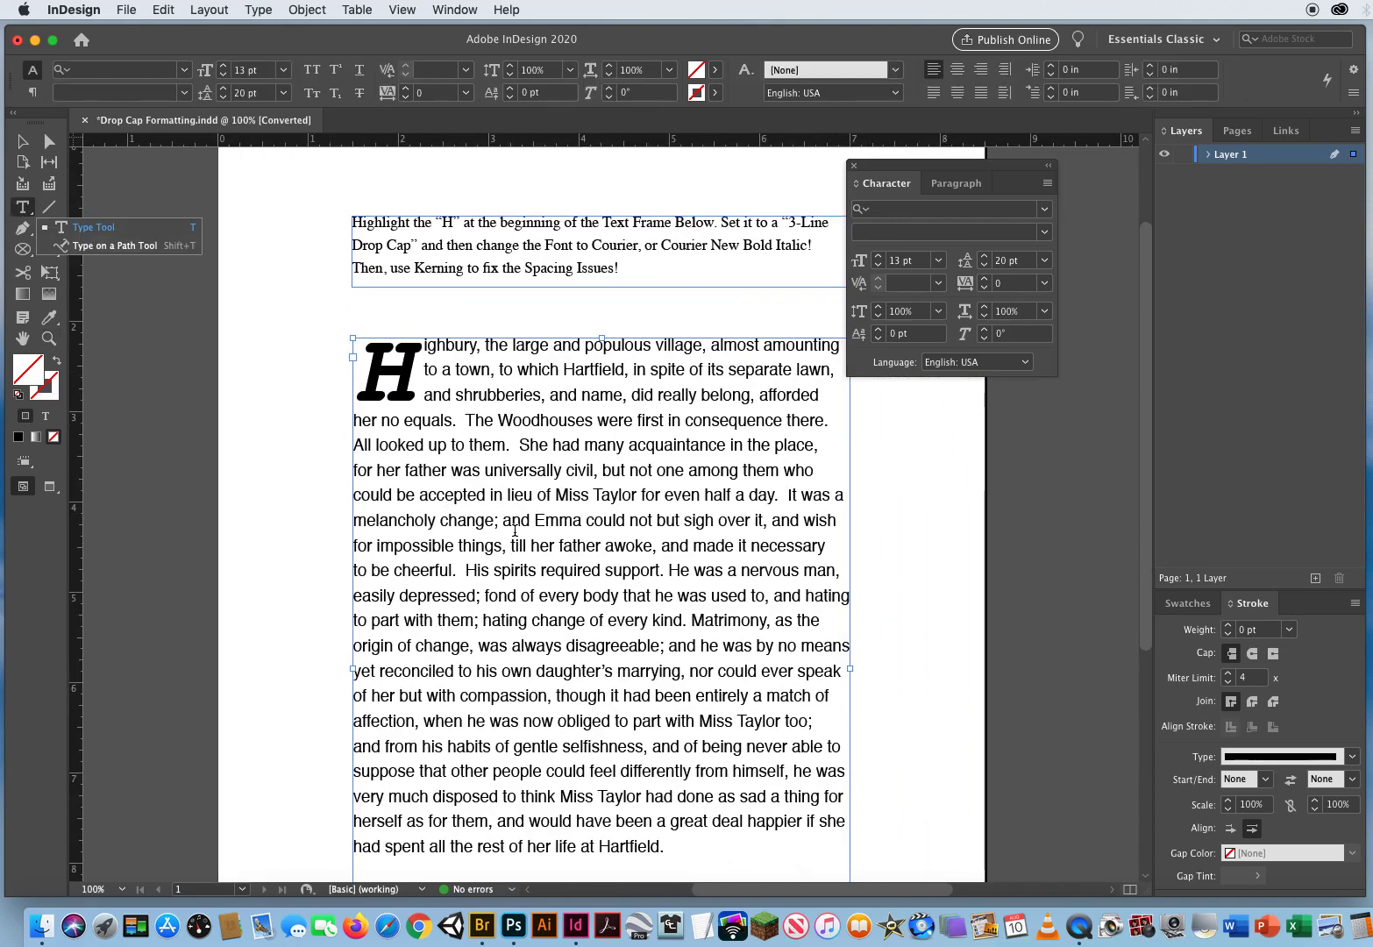
click(669, 571)
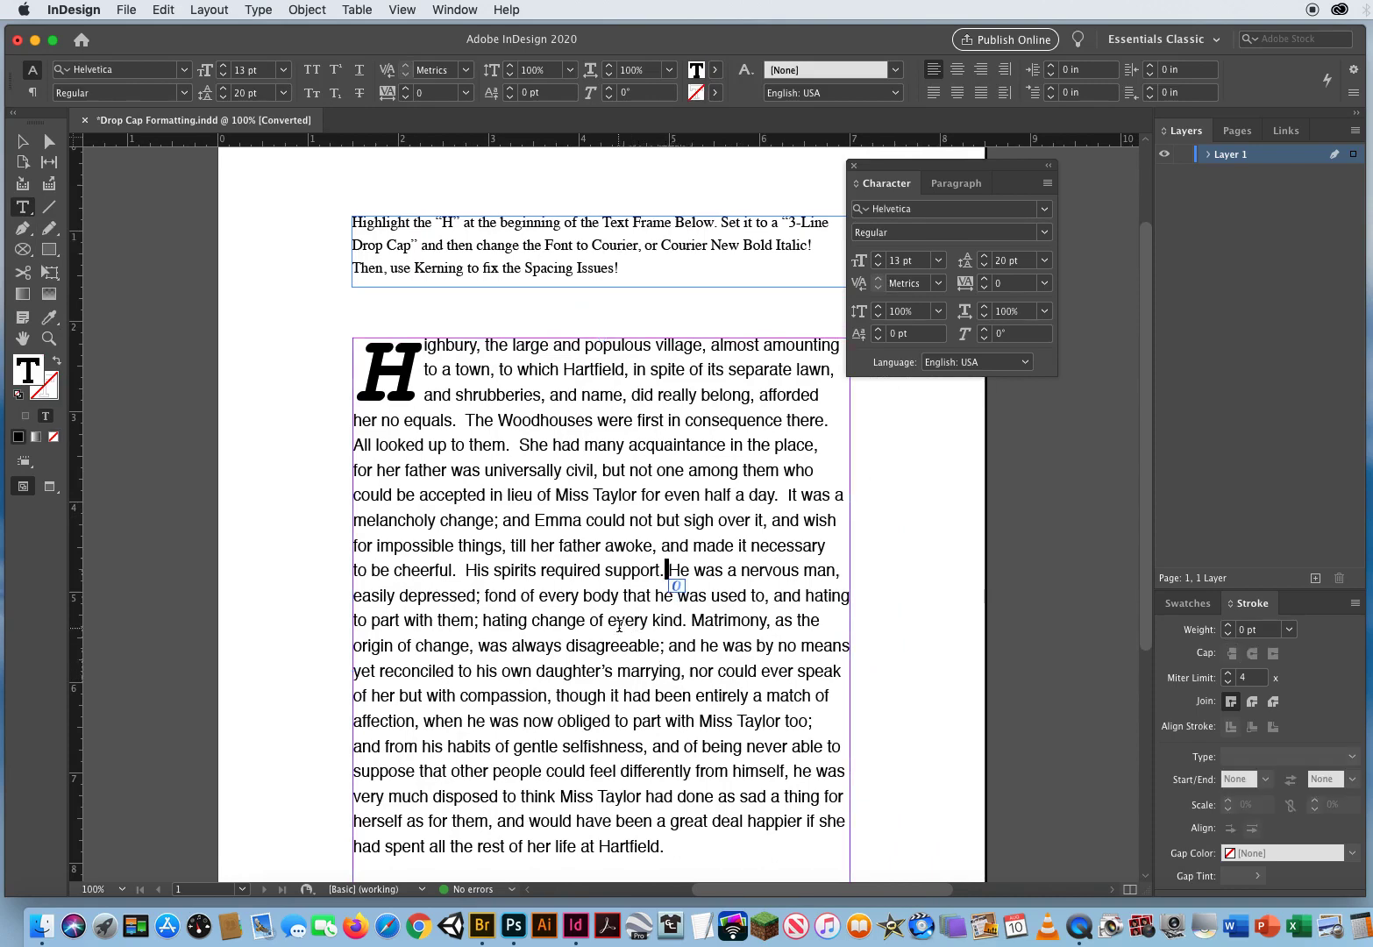
key(Return)
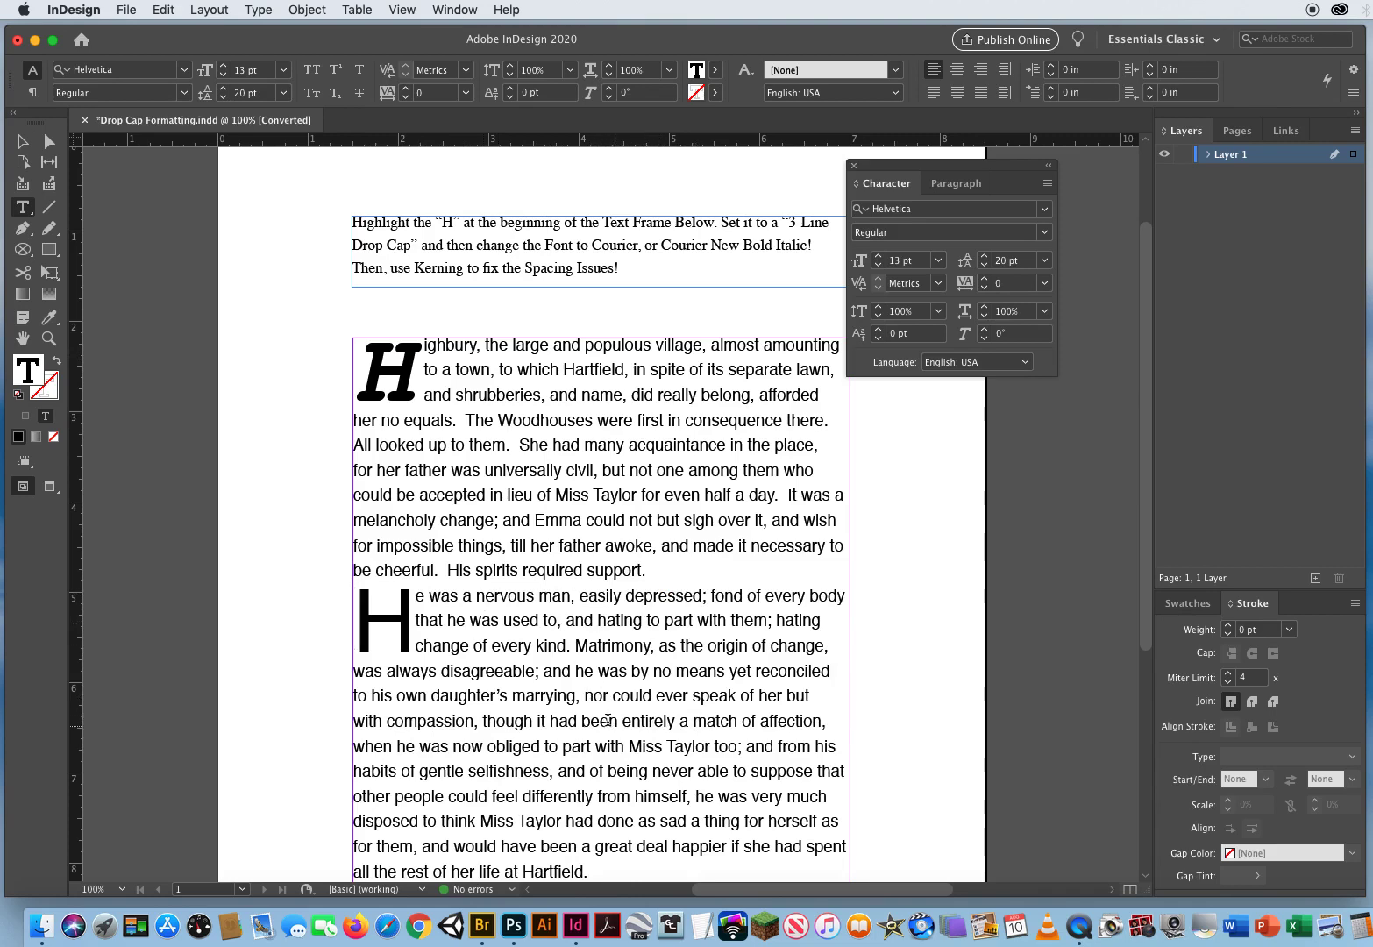
- Split the text again so that "Matrimony, as the origin of change" begins its own paragraph
click(573, 647)
key(BackSpace)
key(Return)
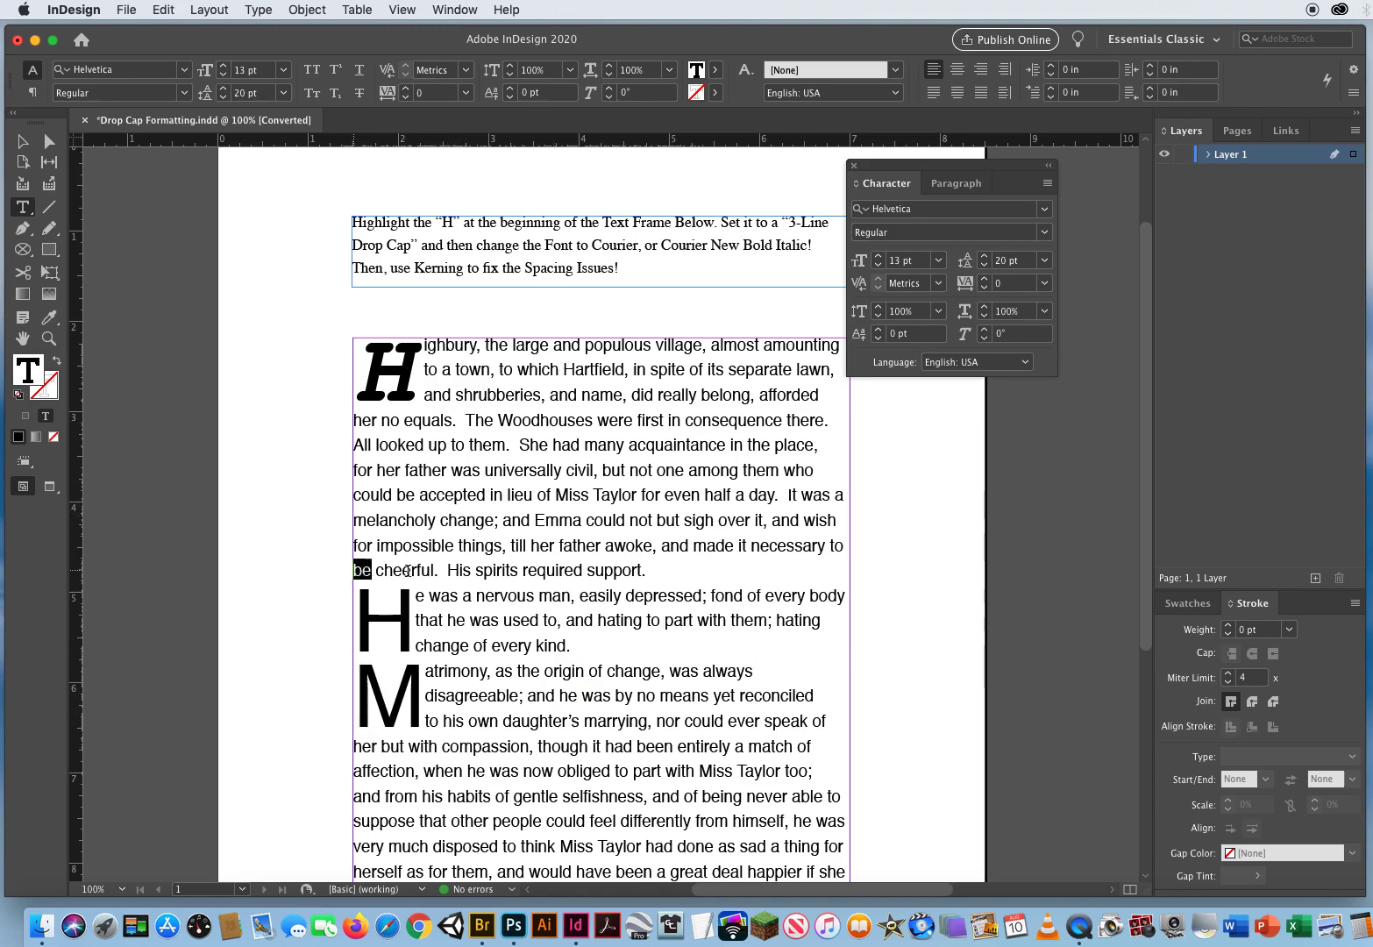
- Enlarge the Highbury paragraph's drop cap H to a height of 8 lines
drag(355, 570, 680, 566)
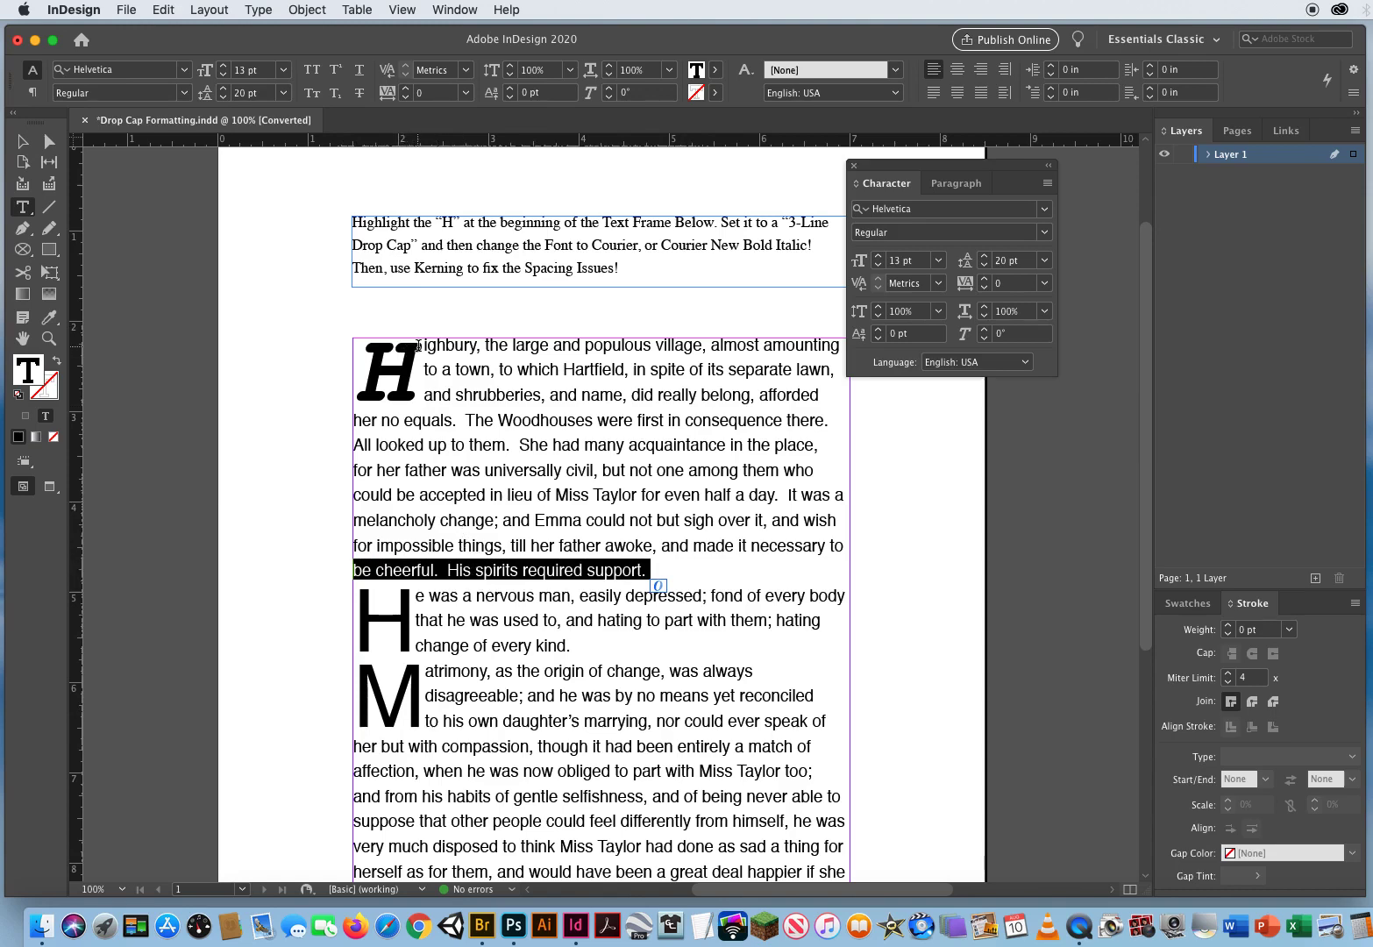
drag(420, 346, 358, 394)
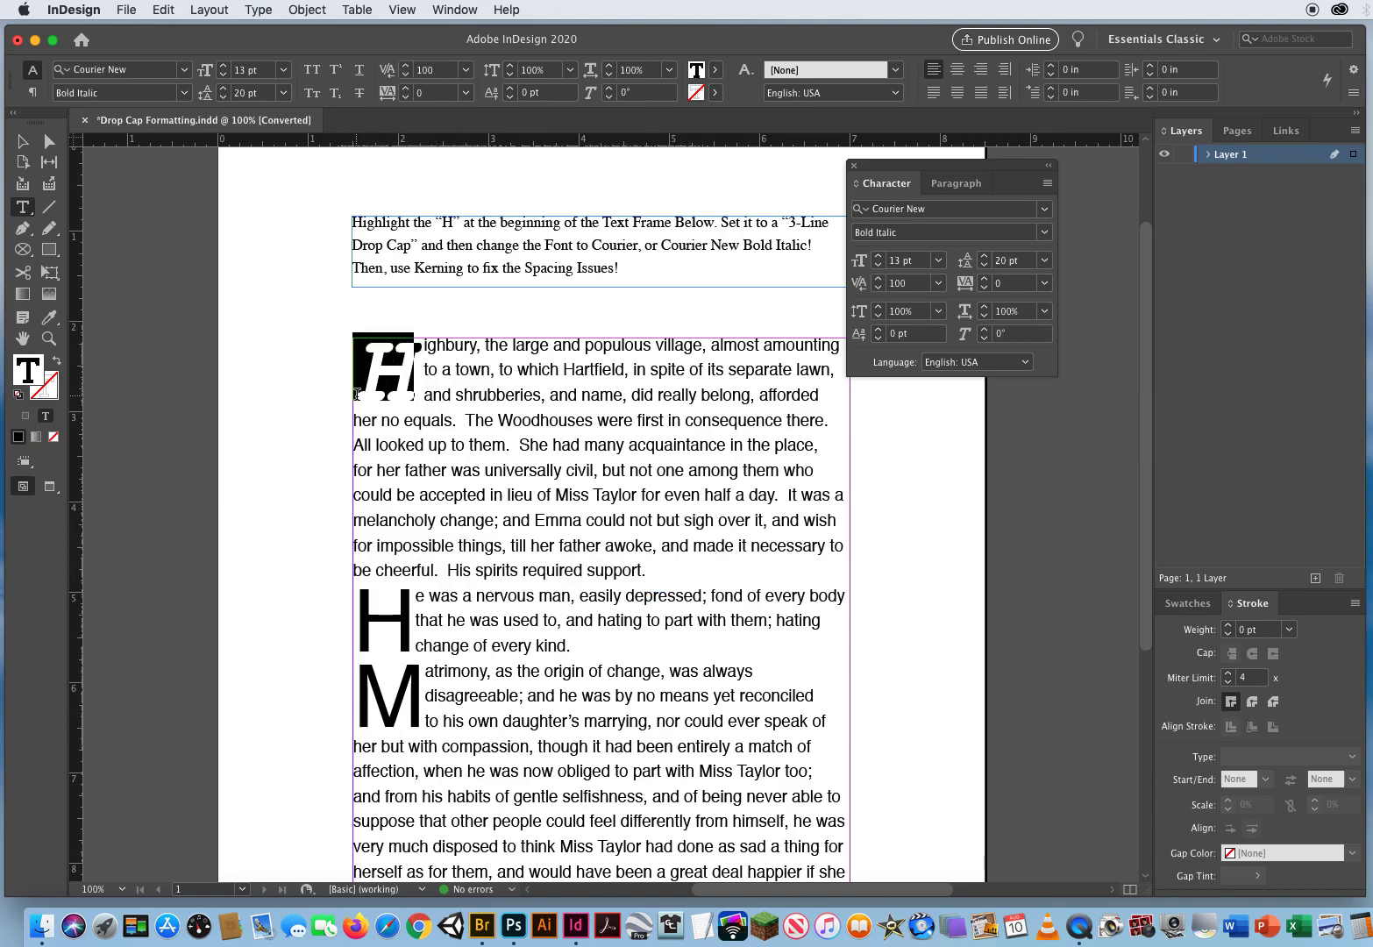
click(955, 183)
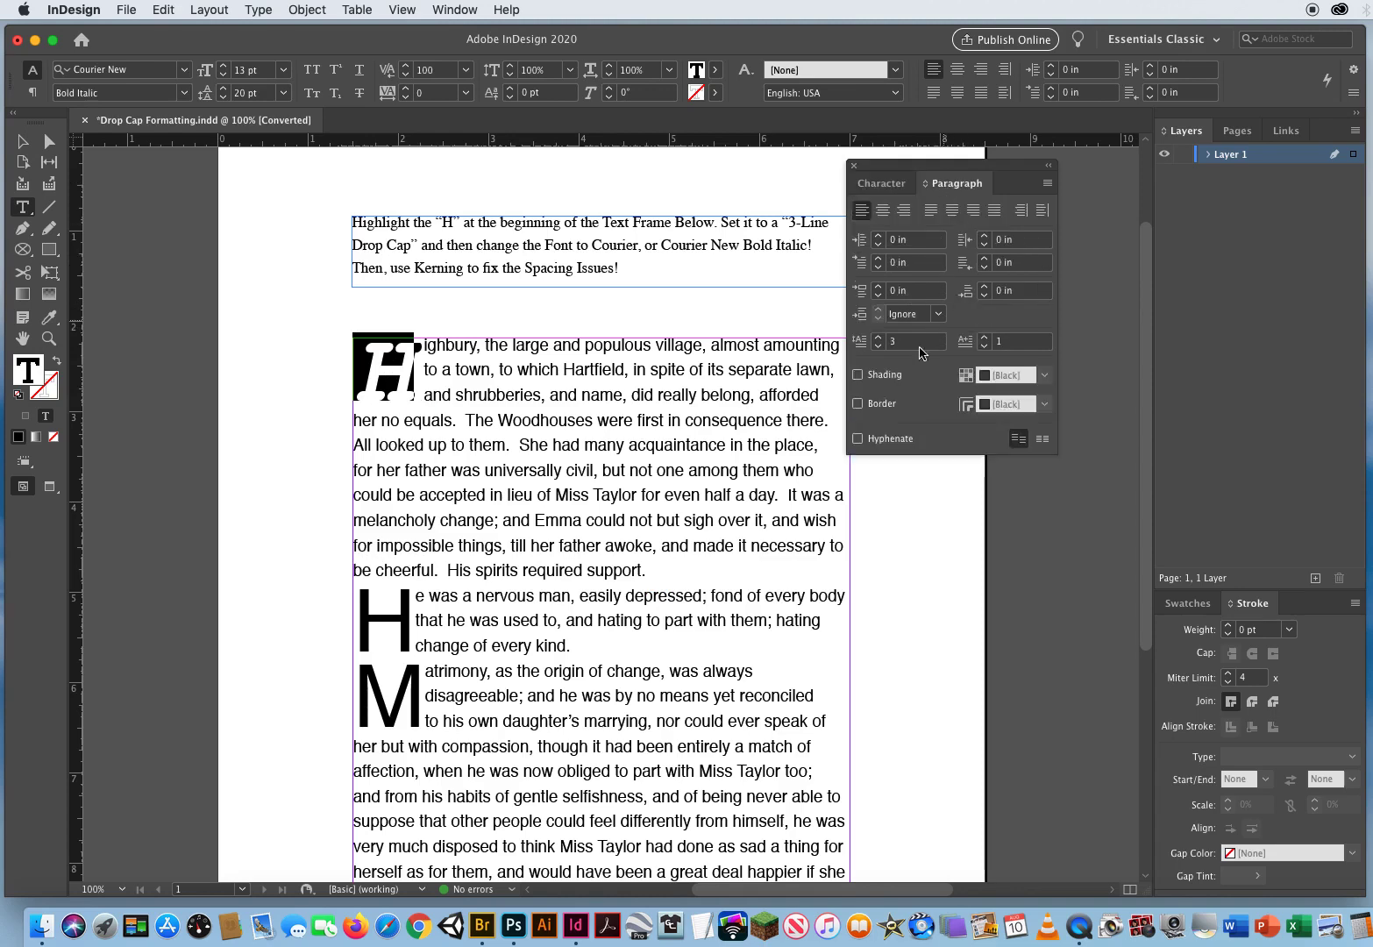
click(879, 337)
click(879, 338)
click(879, 338)
click(880, 338)
click(879, 339)
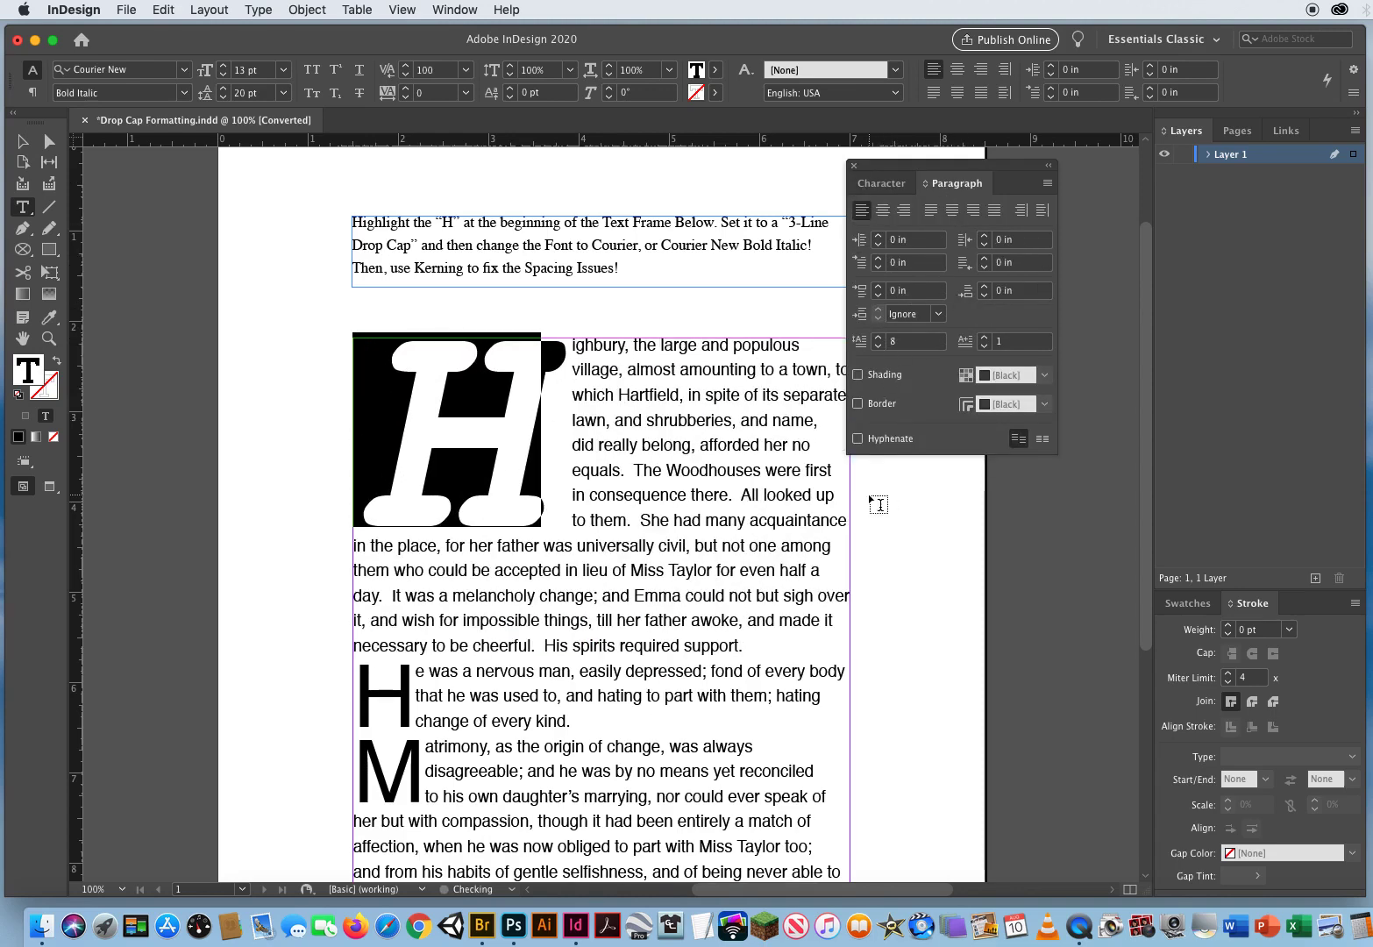
click(670, 524)
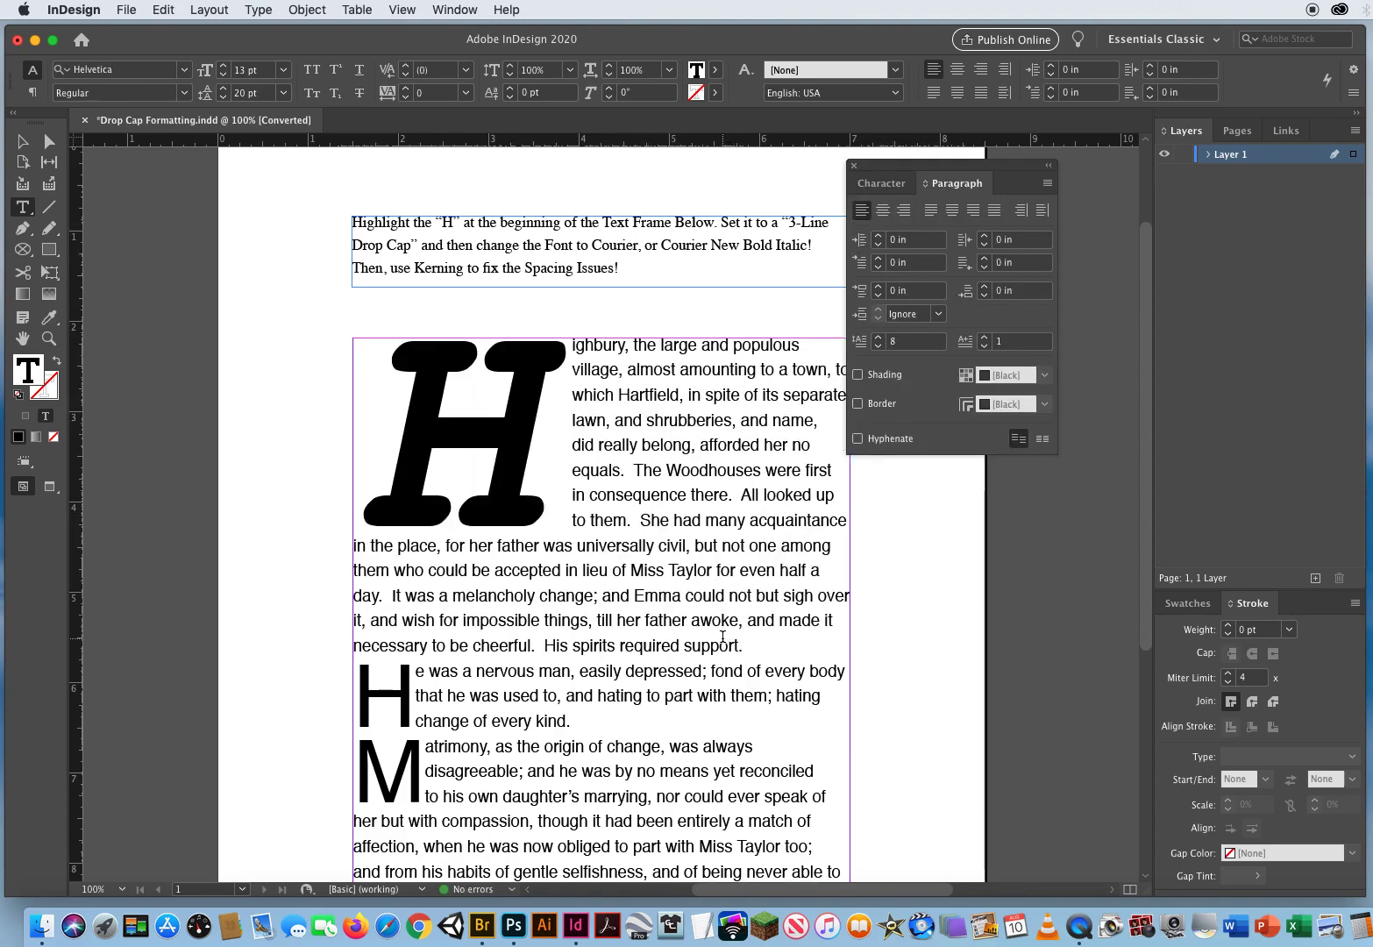
- Select the large drop cap H and reduce its height to 3 lines
drag(562, 443, 378, 437)
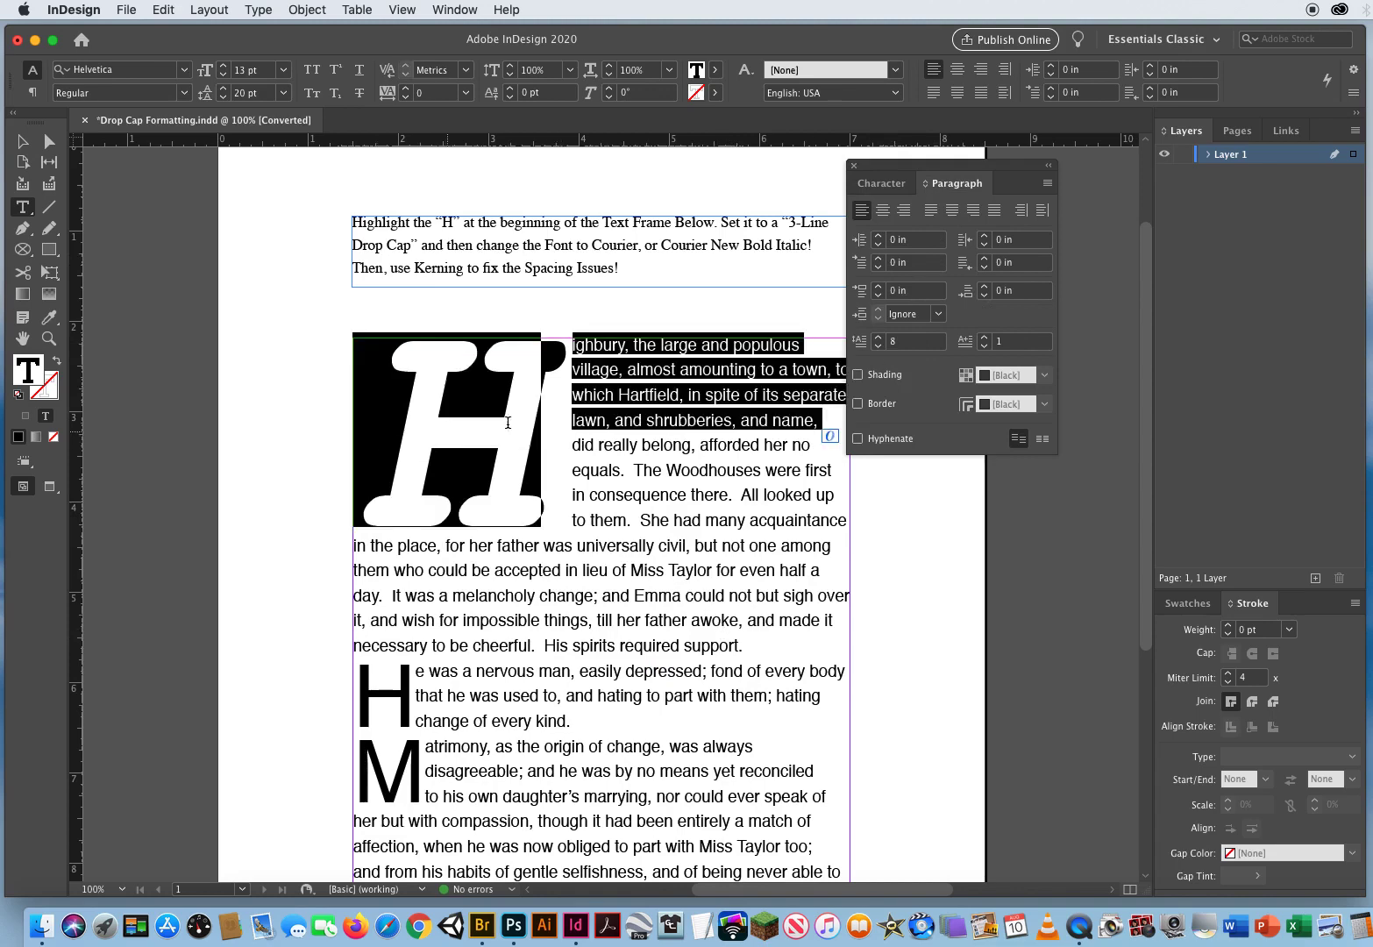
click(560, 446)
drag(560, 446, 490, 439)
click(858, 341)
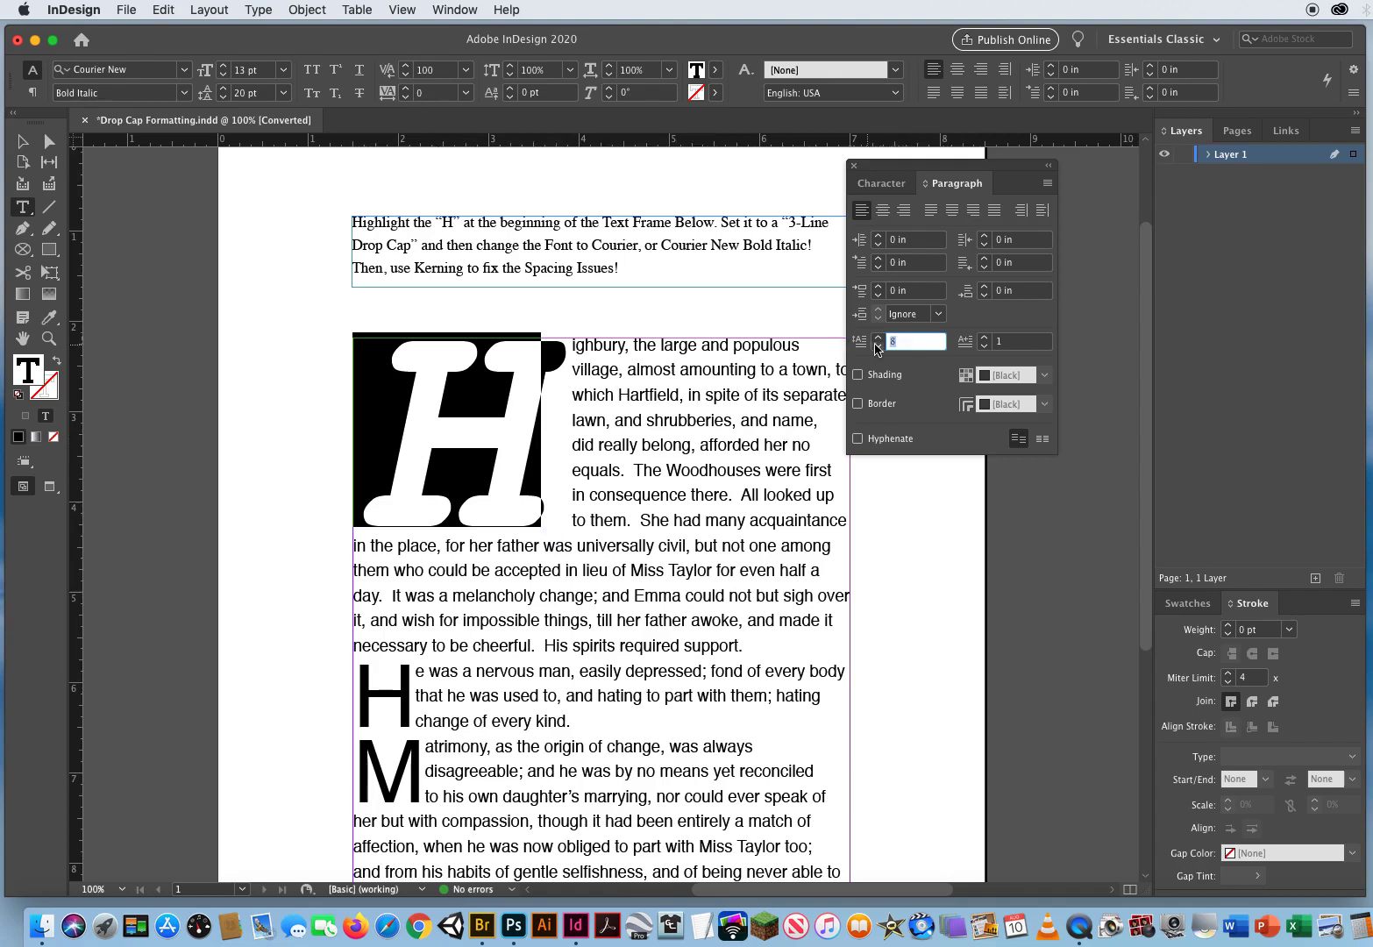
click(878, 346)
click(877, 346)
click(878, 347)
click(877, 346)
click(878, 346)
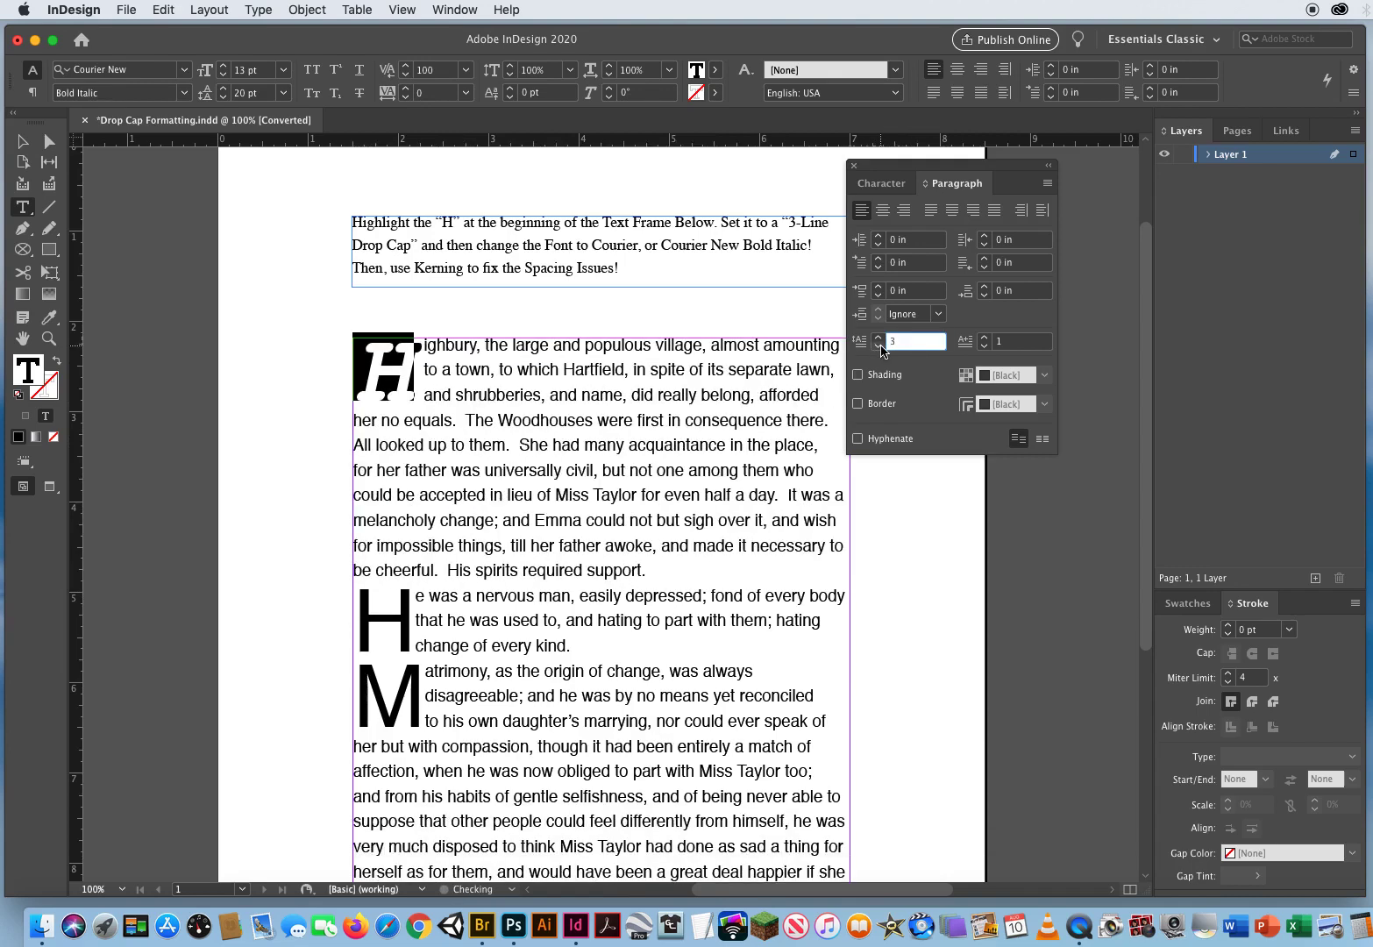
click(590, 604)
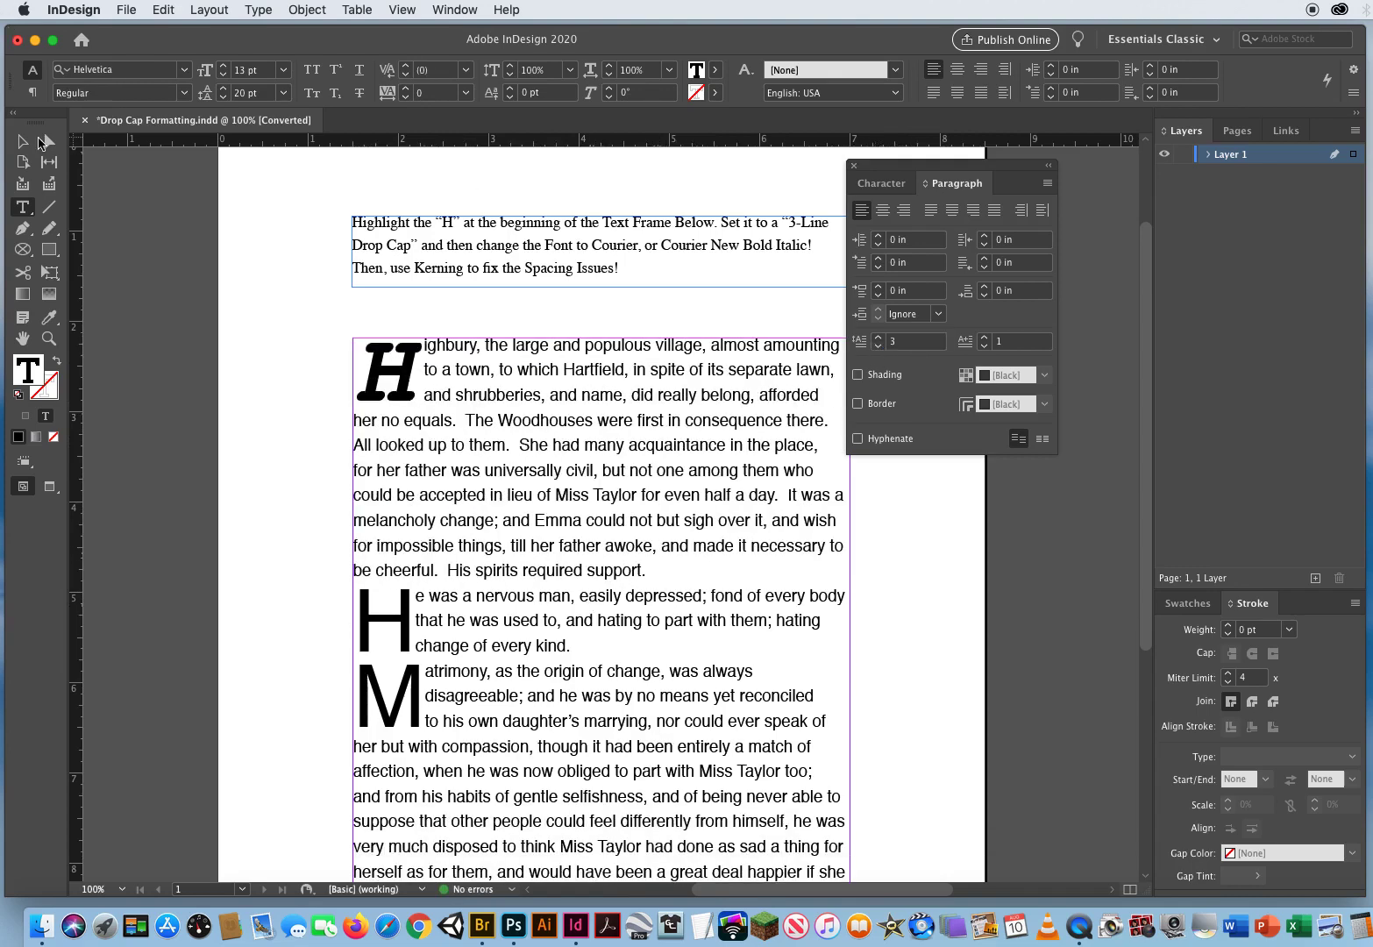
- Move the floating paragraph settings clear of the text frames and deselect the Highbury text frame
key(Escape)
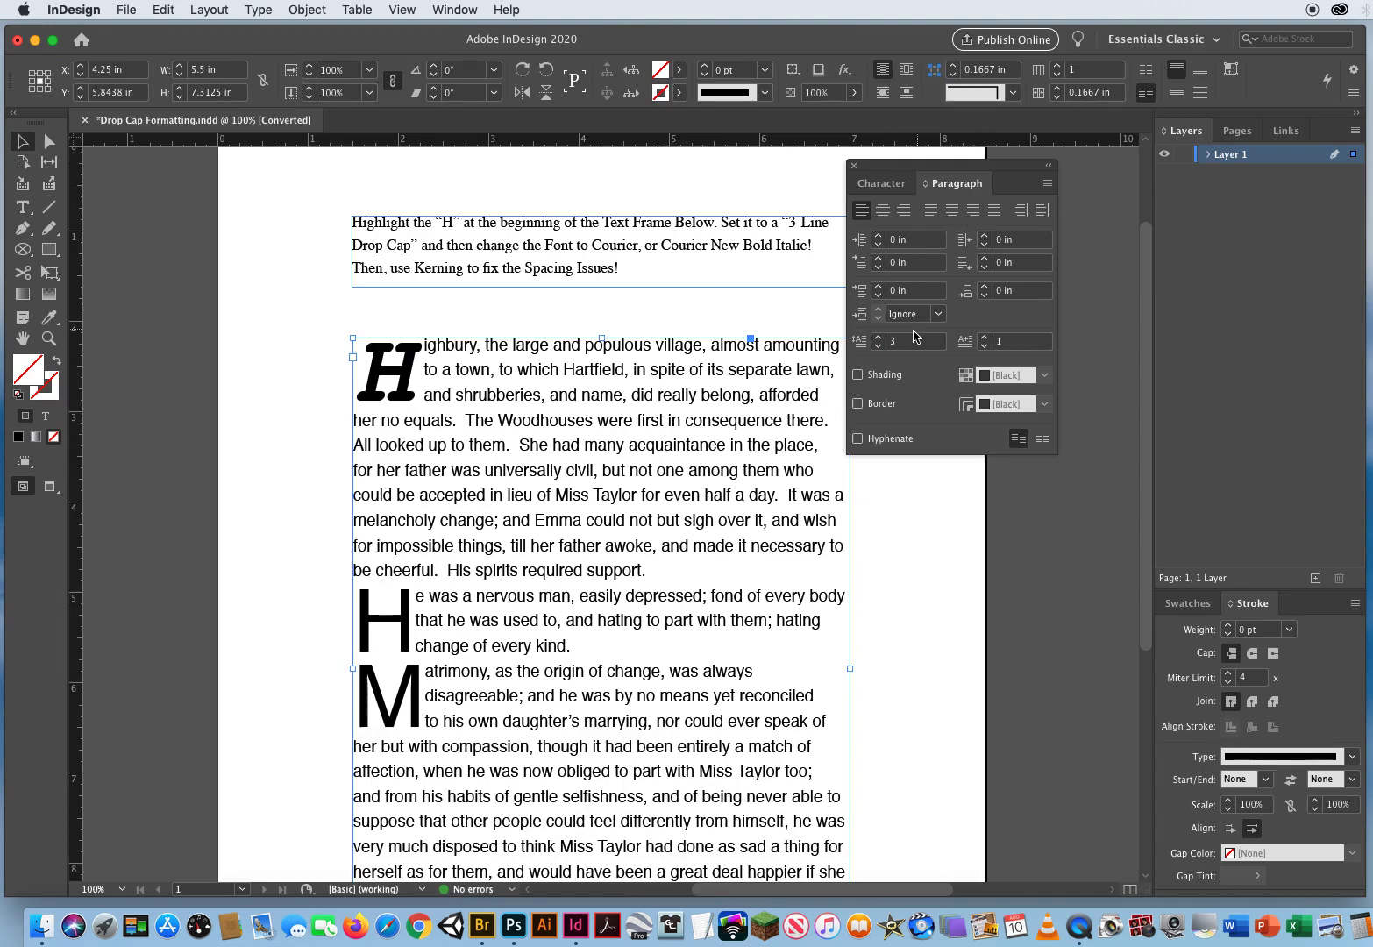
click(858, 343)
drag(885, 168, 946, 290)
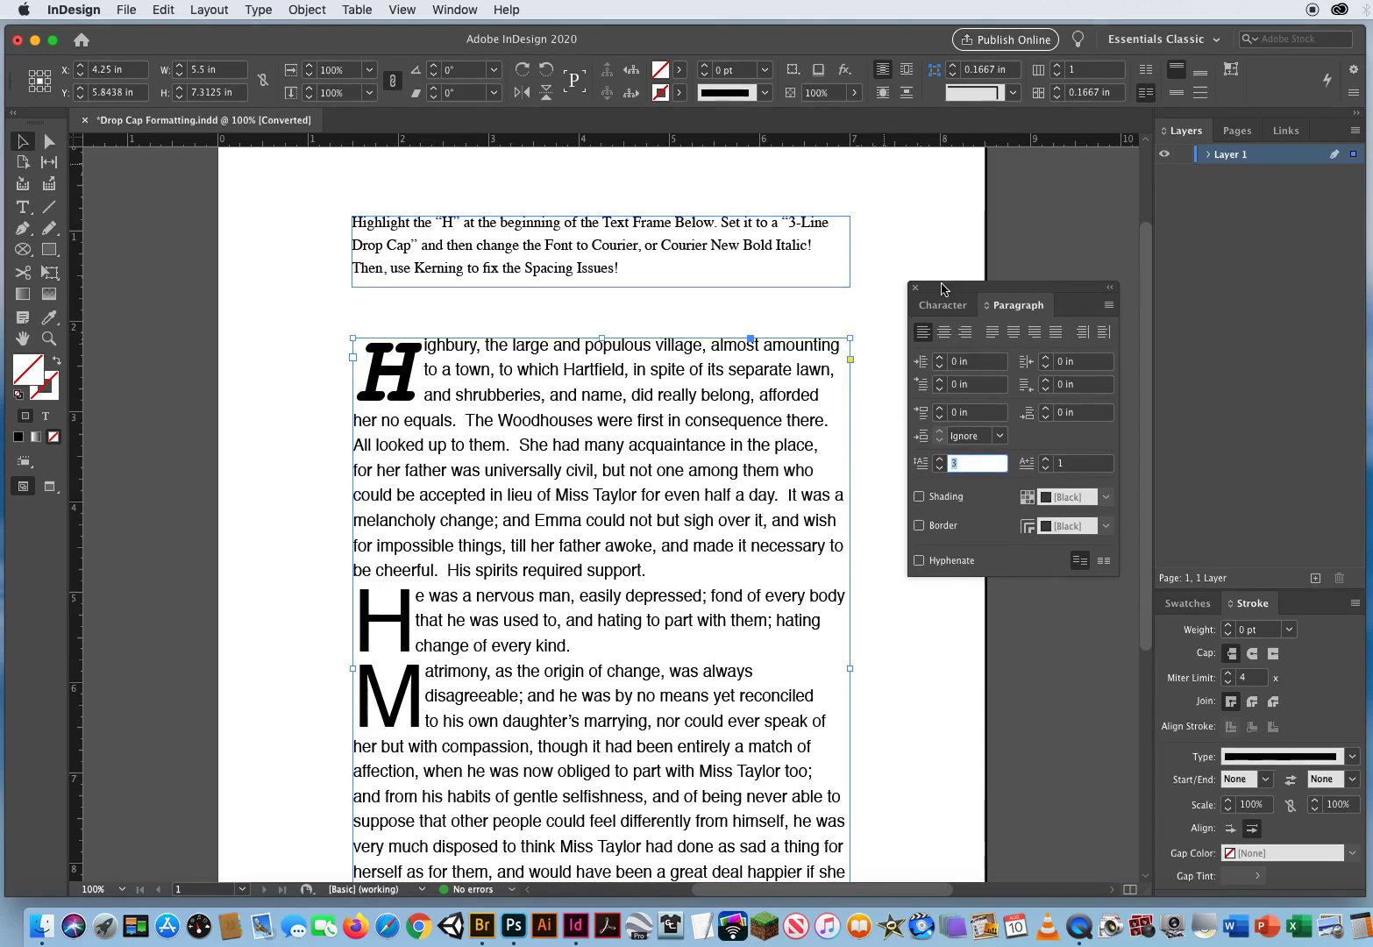
click(258, 230)
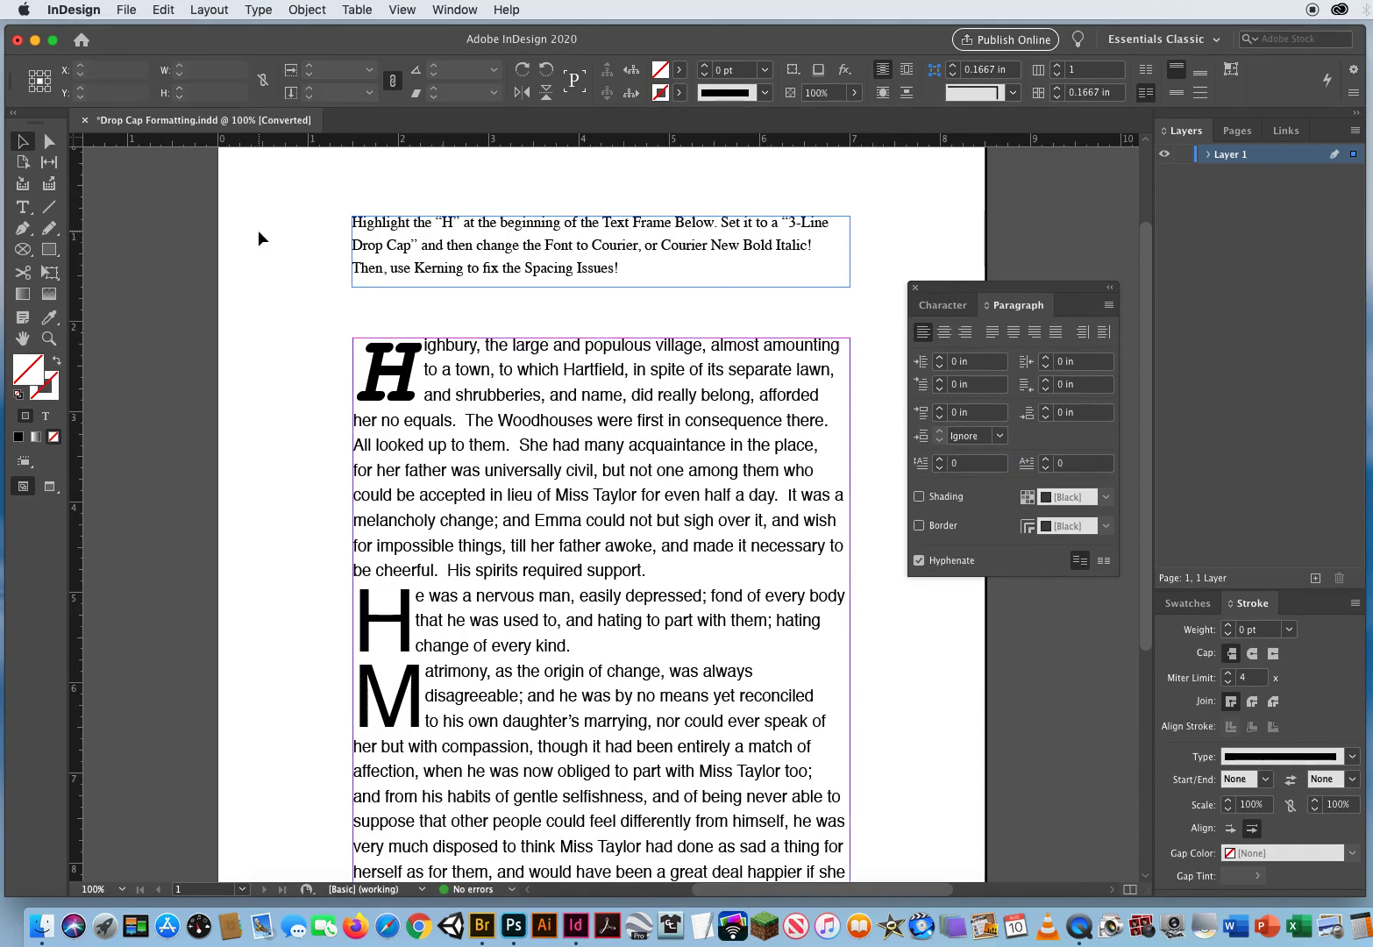
- Close the Drop Cap Formatting.indd document
click(85, 121)
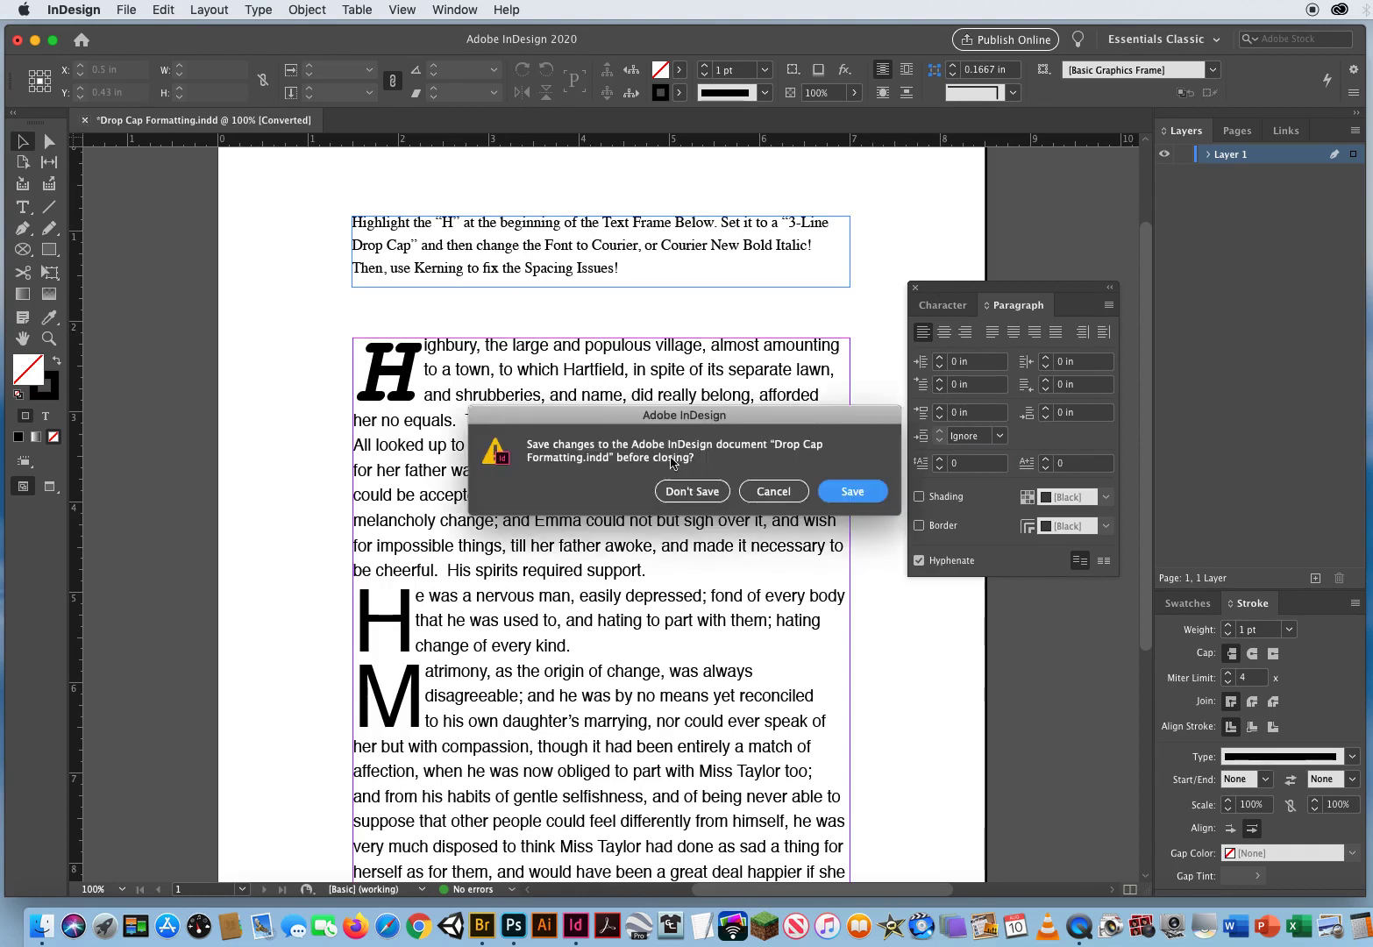